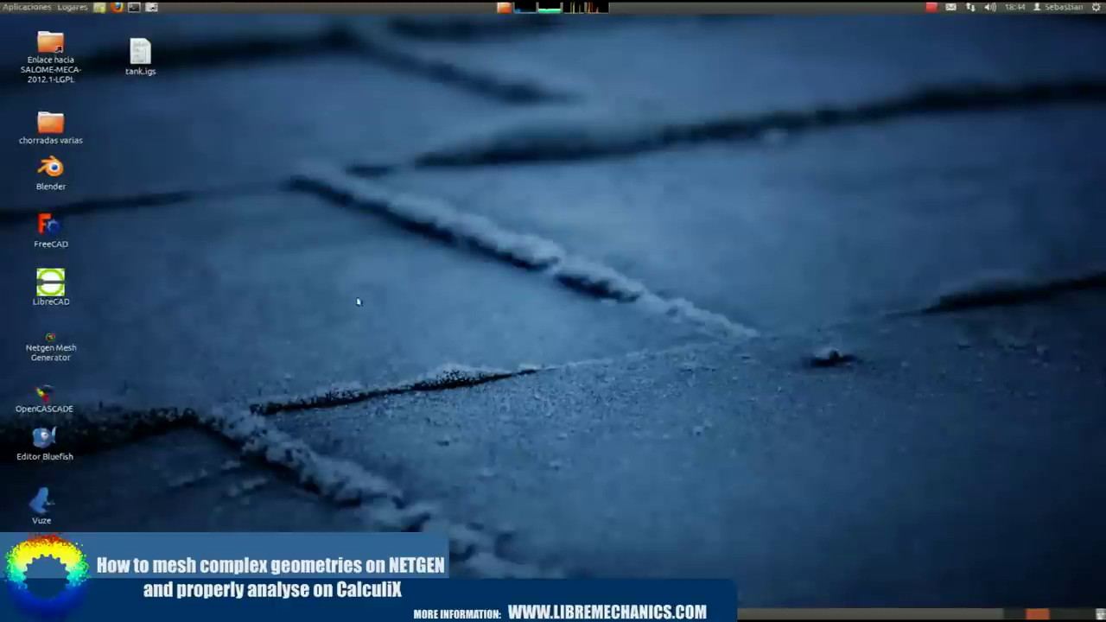
- Preview tank.igs in FreeCAD, orbiting to its nozzle end, then close FreeCAD without saving
left_click(51, 231)
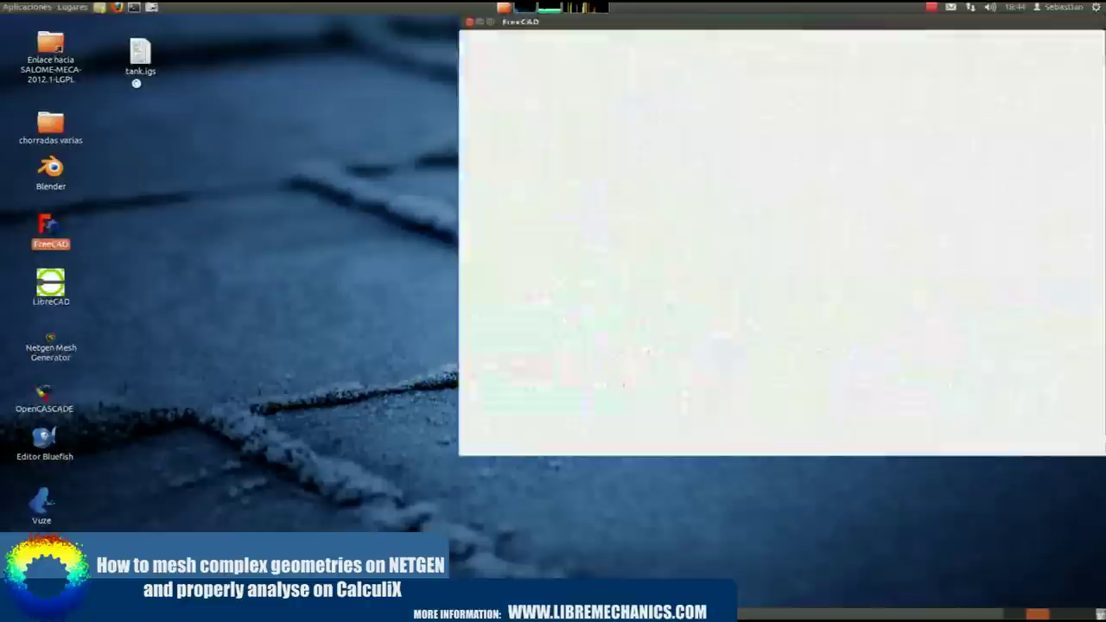
left_click_drag(138, 55, 657, 188)
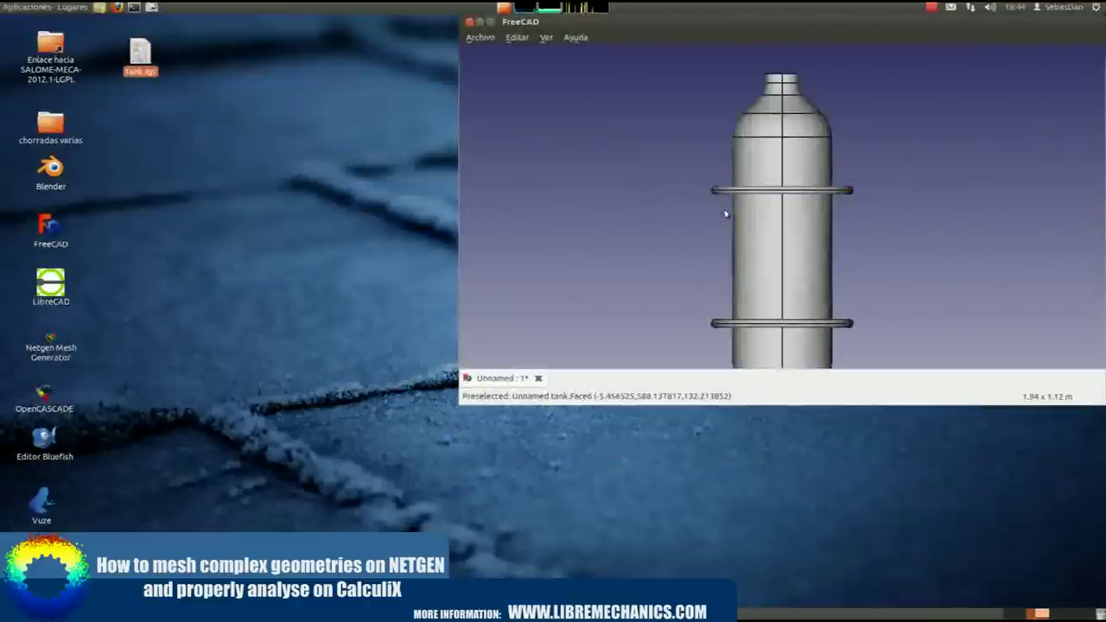
left_click(490, 22)
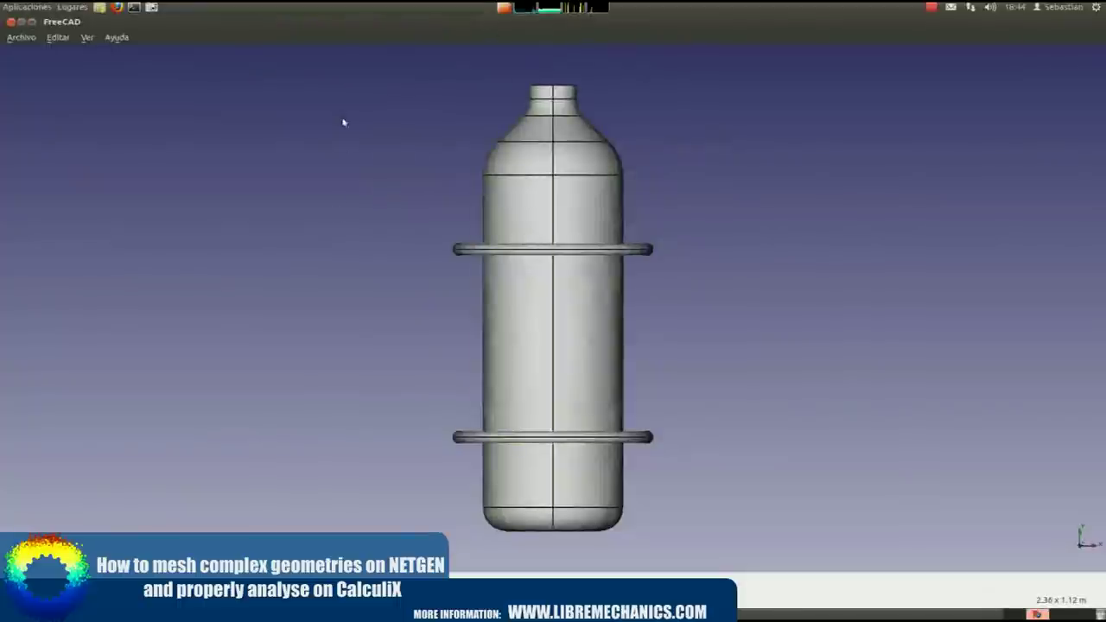
middle_click_drag(341, 113, 884, 407)
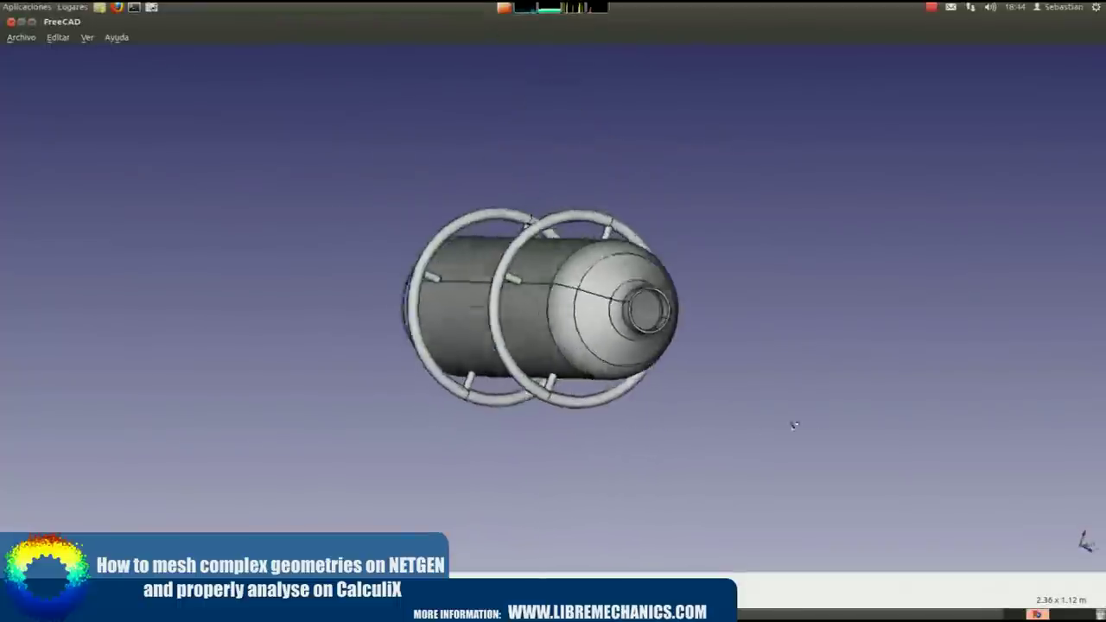
mouse_move(261, 258)
middle_mouse_down()
mouse_move(841, 362)
mouse_move(188, 329)
mouse_move(422, 138)
mouse_move(334, 277)
mouse_move(286, 413)
mouse_move(876, 395)
mouse_move(165, 304)
middle_mouse_up()
mouse_move(752, 326)
middle_mouse_down()
mouse_move(684, 314)
mouse_move(520, 320)
mouse_move(607, 298)
mouse_move(528, 296)
middle_mouse_up()
left_click(11, 21)
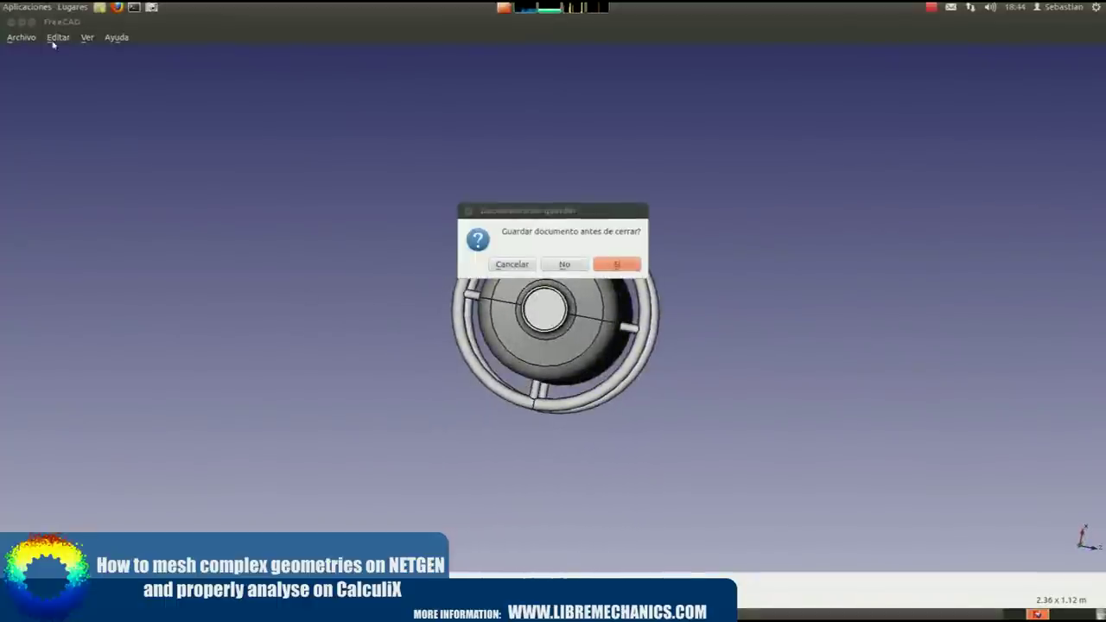
left_click(568, 264)
- Launch NETGEN, reposition and enlarge its window, and load tank.igs from Recent Files
double_click(52, 350)
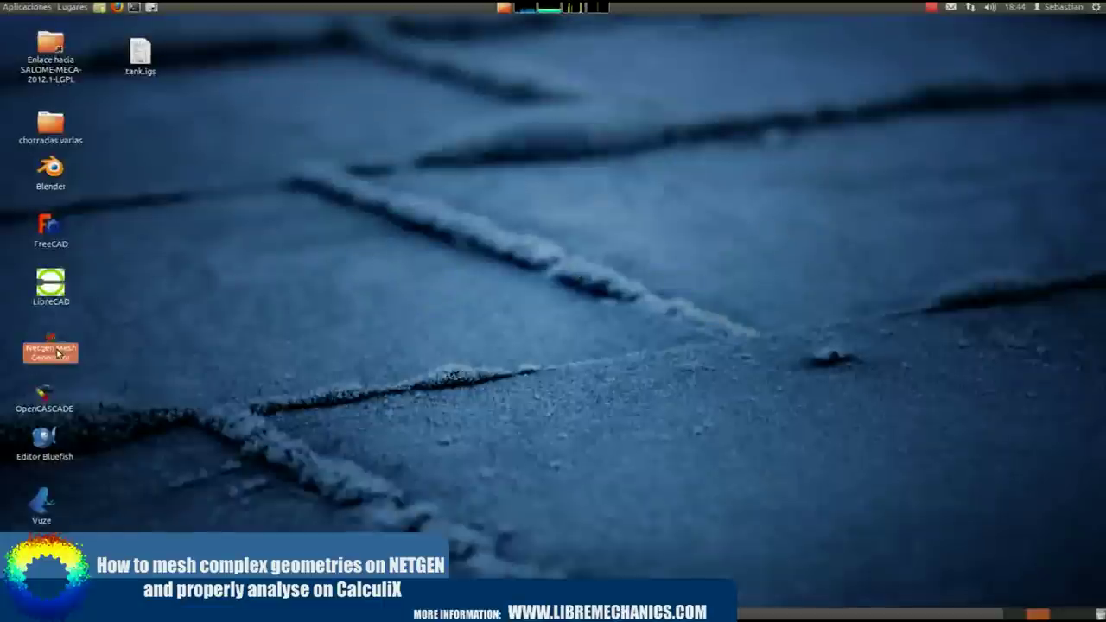
left_click_drag(185, 92, 754, 32)
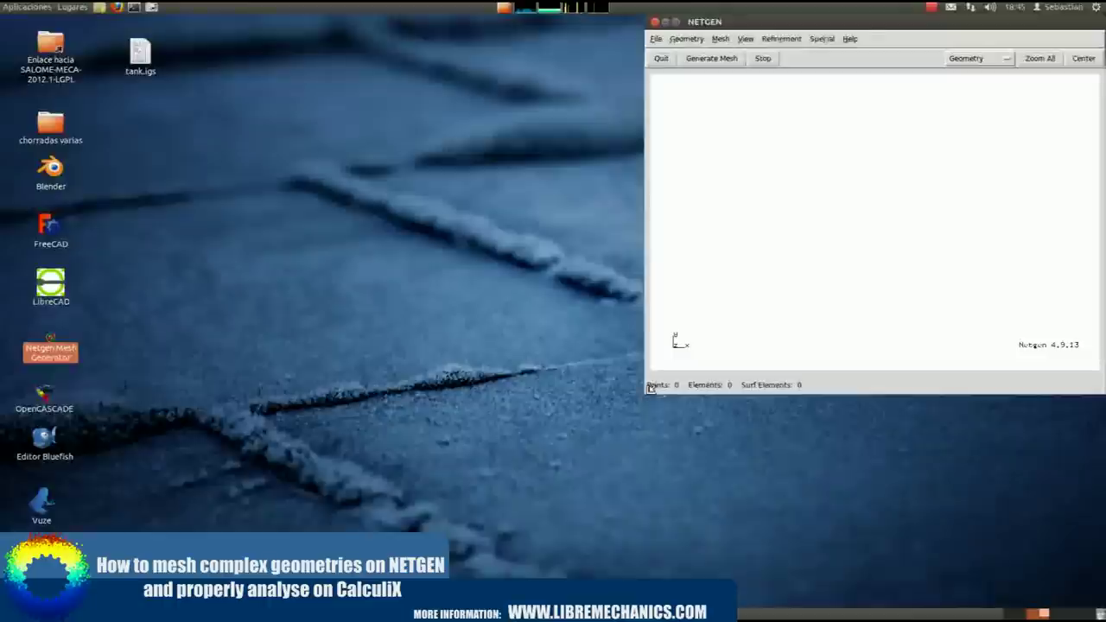
left_click_drag(645, 398, 366, 378)
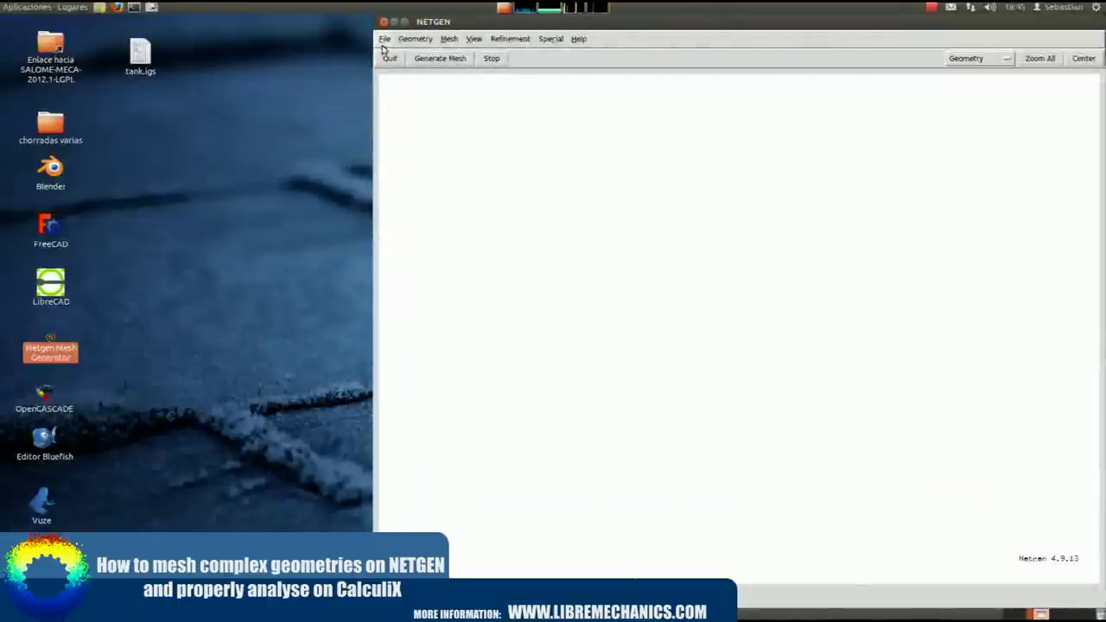
left_click(385, 40)
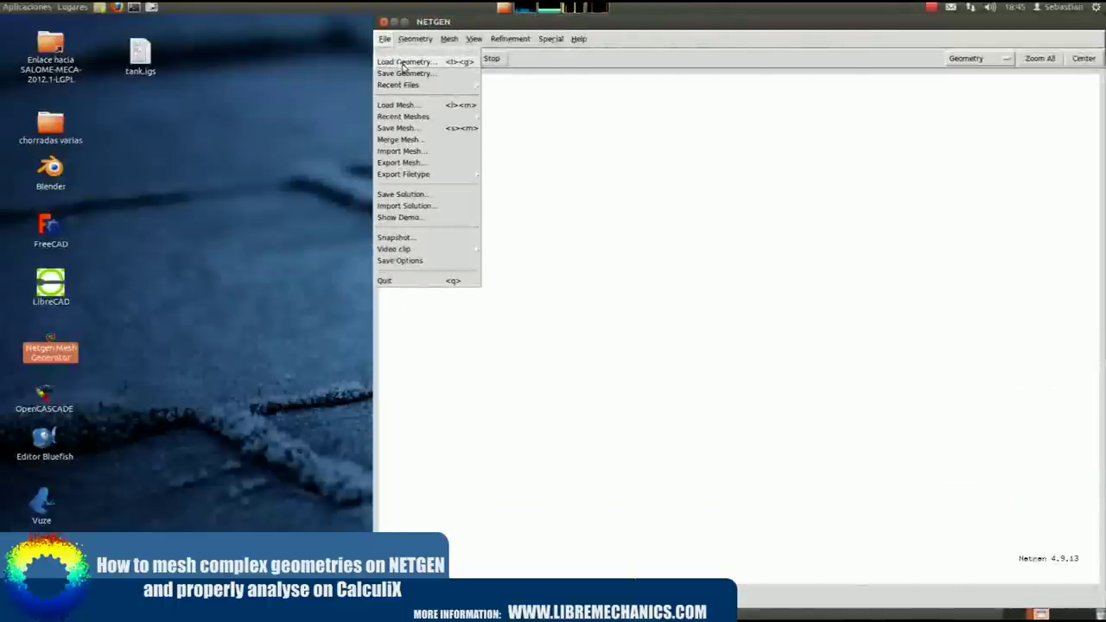
mouse_move(399, 84)
left_click(542, 95)
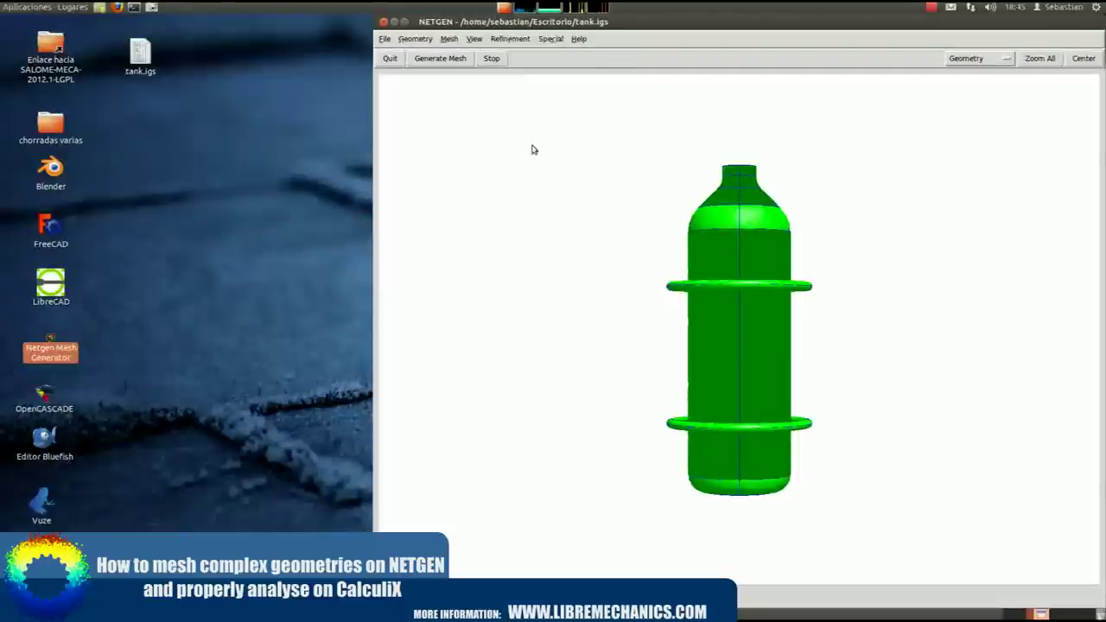
mouse_move(534, 148)
left_mouse_down()
mouse_move(561, 136)
mouse_move(587, 212)
mouse_move(615, 232)
mouse_move(573, 240)
mouse_move(568, 227)
mouse_move(681, 269)
left_mouse_up()
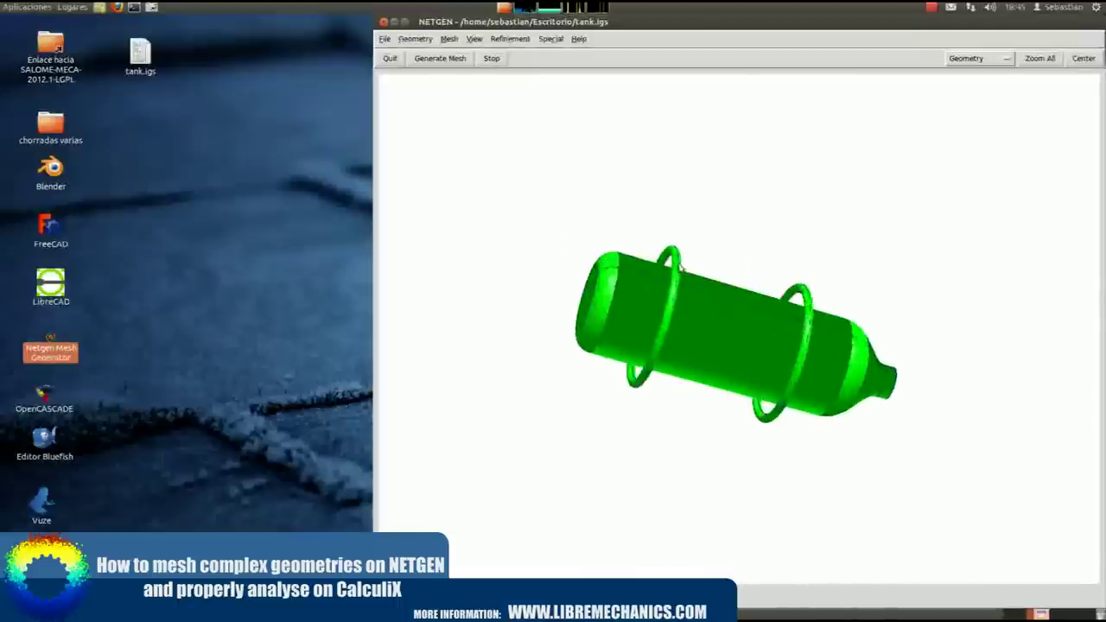
- Run Analyze geometry and Heal geometry in the IGES/STEP Topology Explorer/Doctor
left_click(415, 38)
left_click(466, 139)
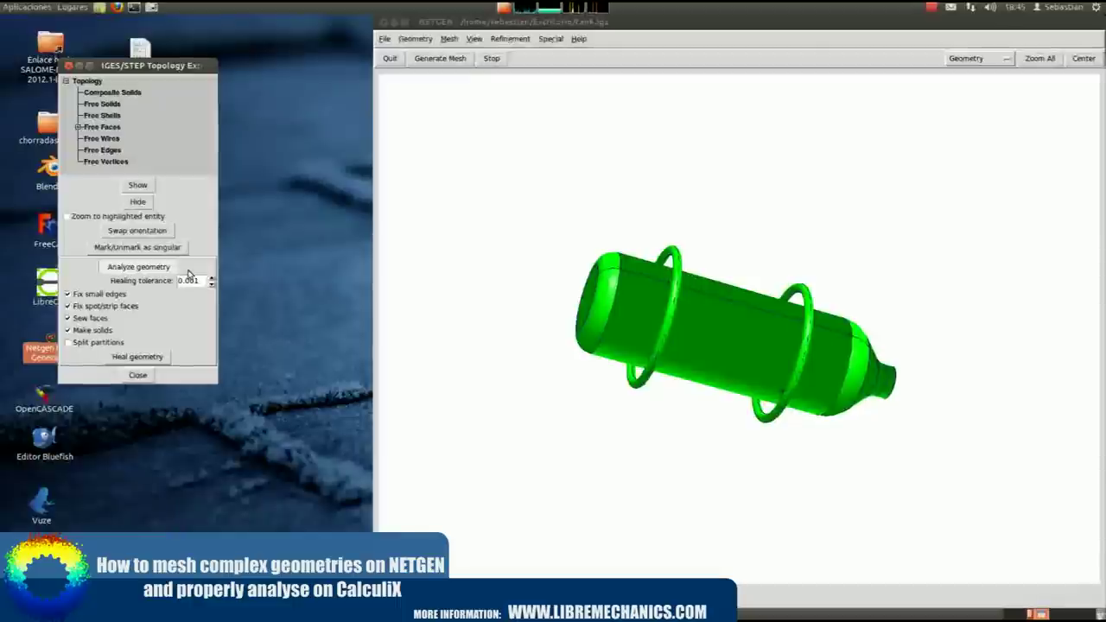
left_click(183, 270)
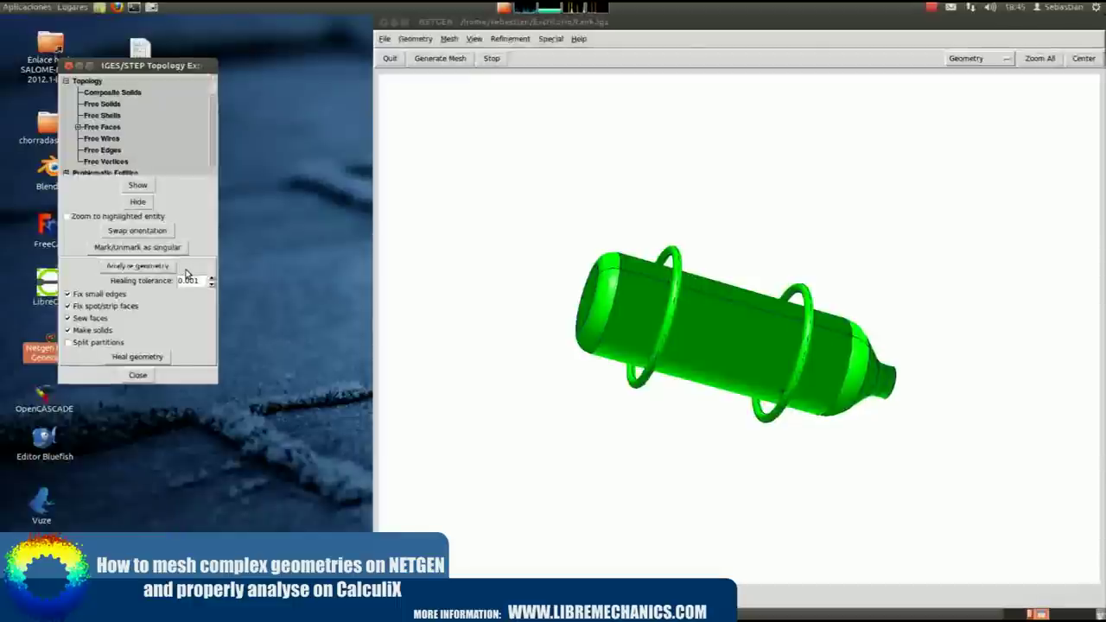
left_click(154, 357)
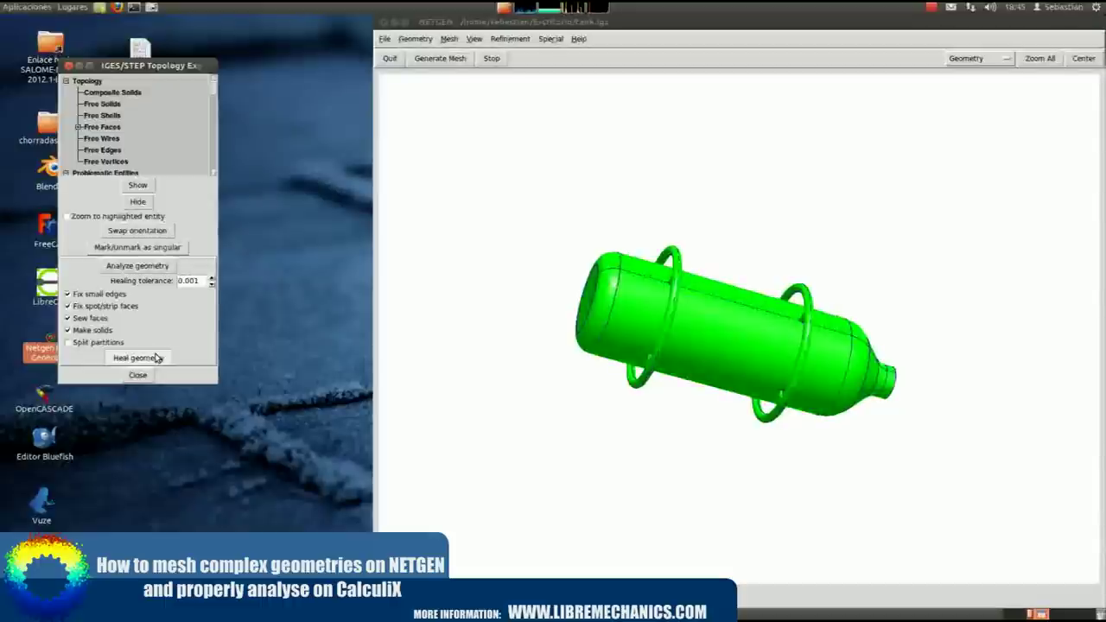
- Orbit the healed tank solid into a tilted three-quarter view
left_click_drag(608, 187, 597, 254)
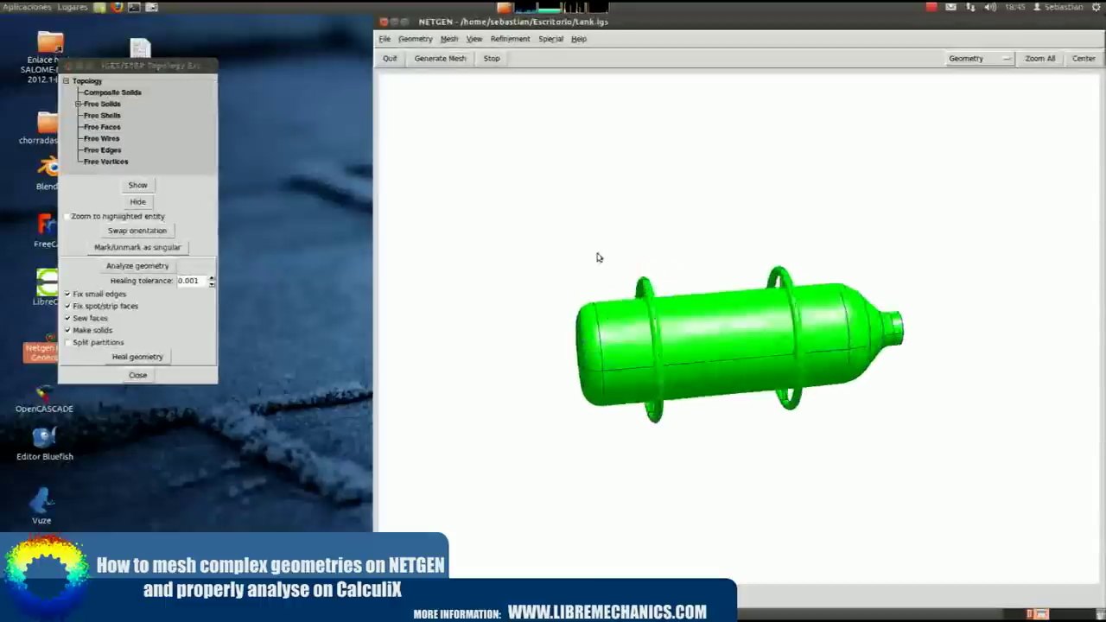
mouse_move(607, 337)
left_mouse_down()
mouse_move(795, 271)
mouse_move(845, 336)
left_mouse_up()
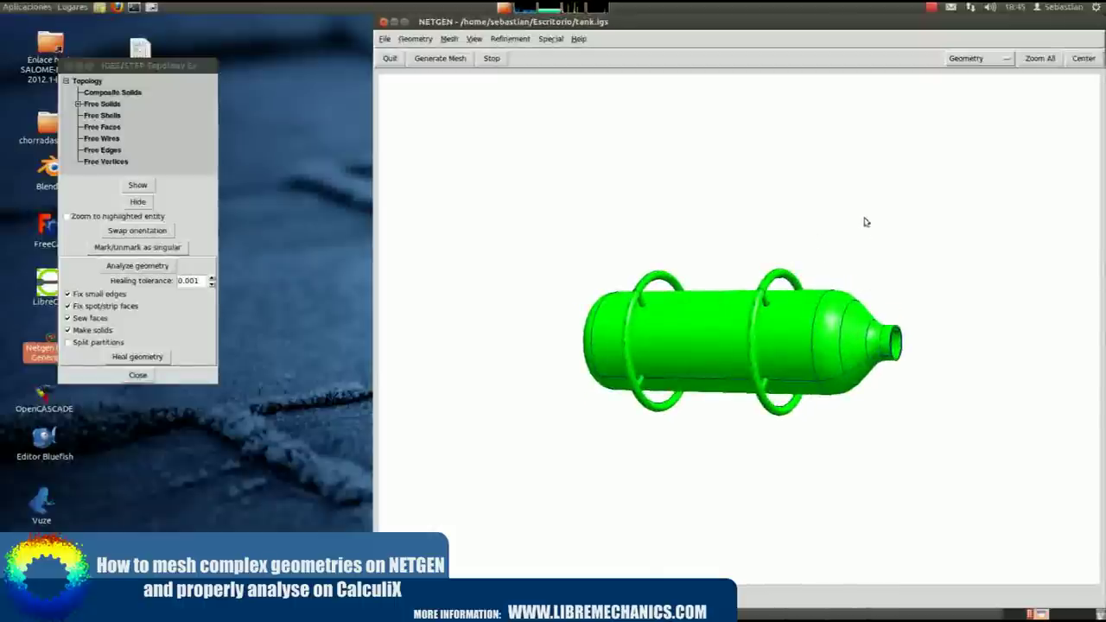
mouse_move(948, 212)
left_mouse_down()
mouse_move(918, 230)
mouse_move(859, 237)
mouse_move(859, 217)
mouse_move(883, 231)
mouse_move(772, 240)
mouse_move(899, 279)
mouse_move(932, 310)
left_mouse_up()
mouse_move(932, 310)
right_mouse_down()
mouse_move(864, 259)
mouse_move(708, 199)
right_mouse_up()
mouse_move(709, 198)
left_mouse_down()
mouse_move(691, 193)
mouse_move(675, 214)
left_mouse_up()
left_click(449, 38)
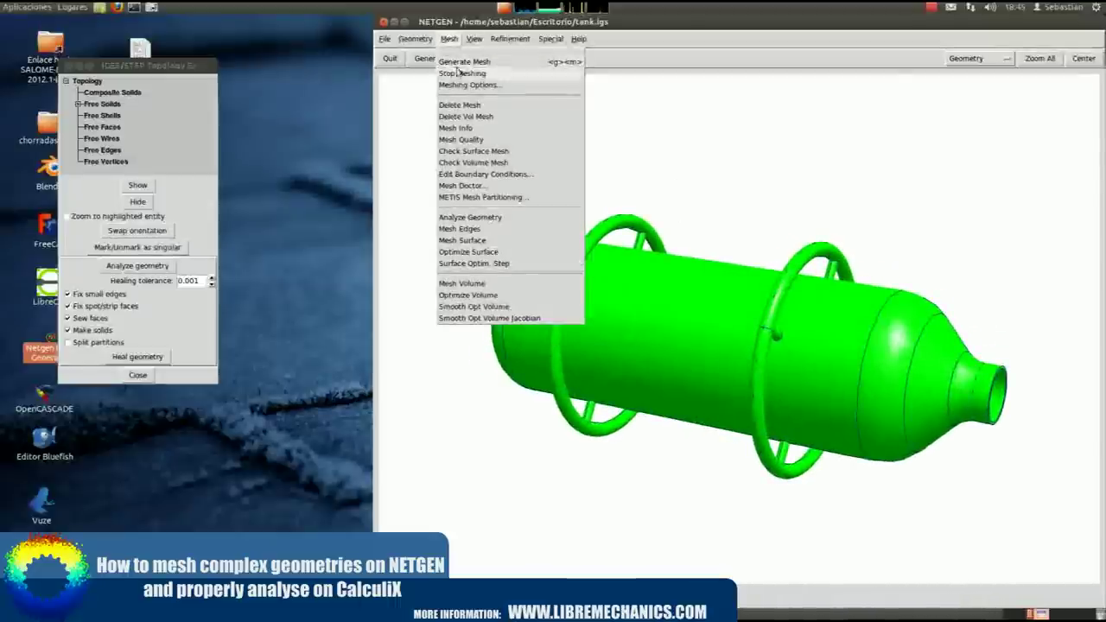
- Set mesh granularity to very fine in Meshing Options and generate the tank mesh
left_click(465, 87)
left_click(164, 69)
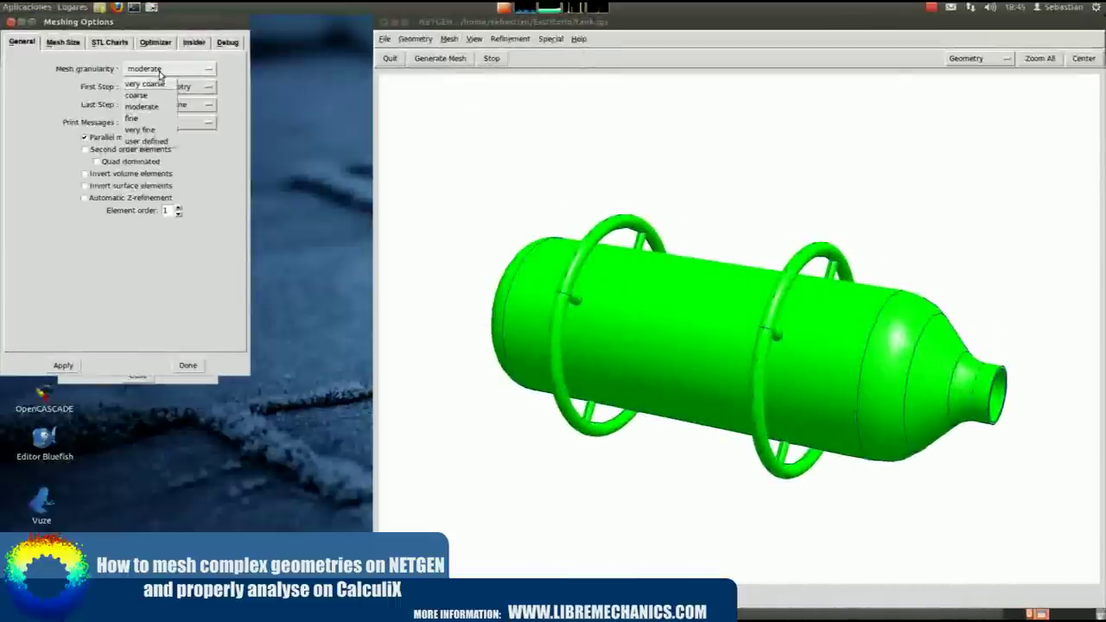
left_click(130, 129)
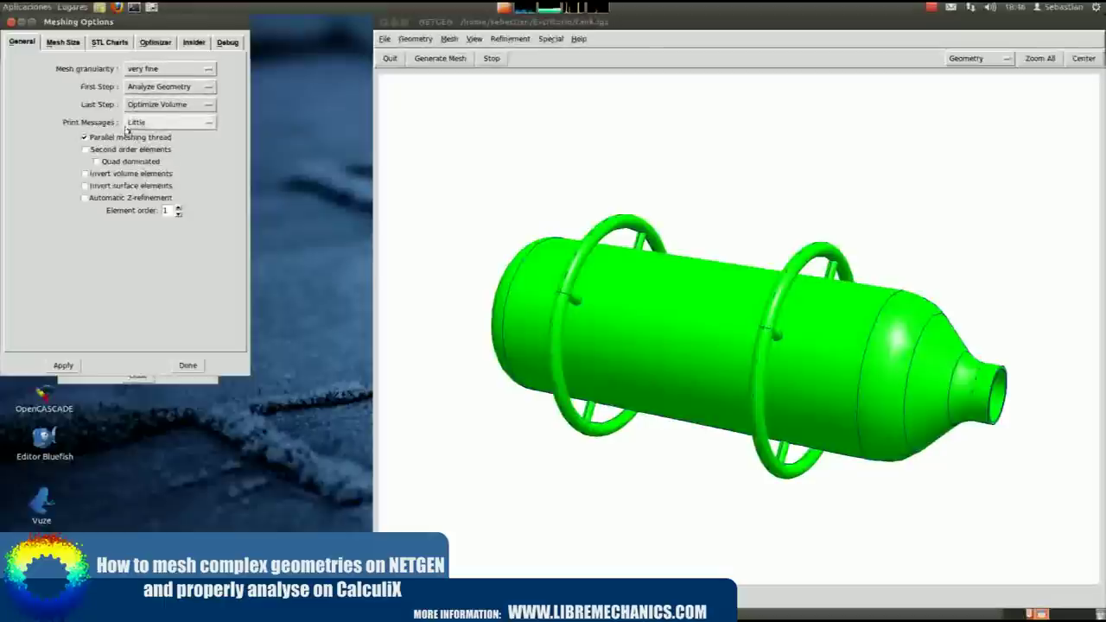
left_click(63, 365)
left_click(188, 366)
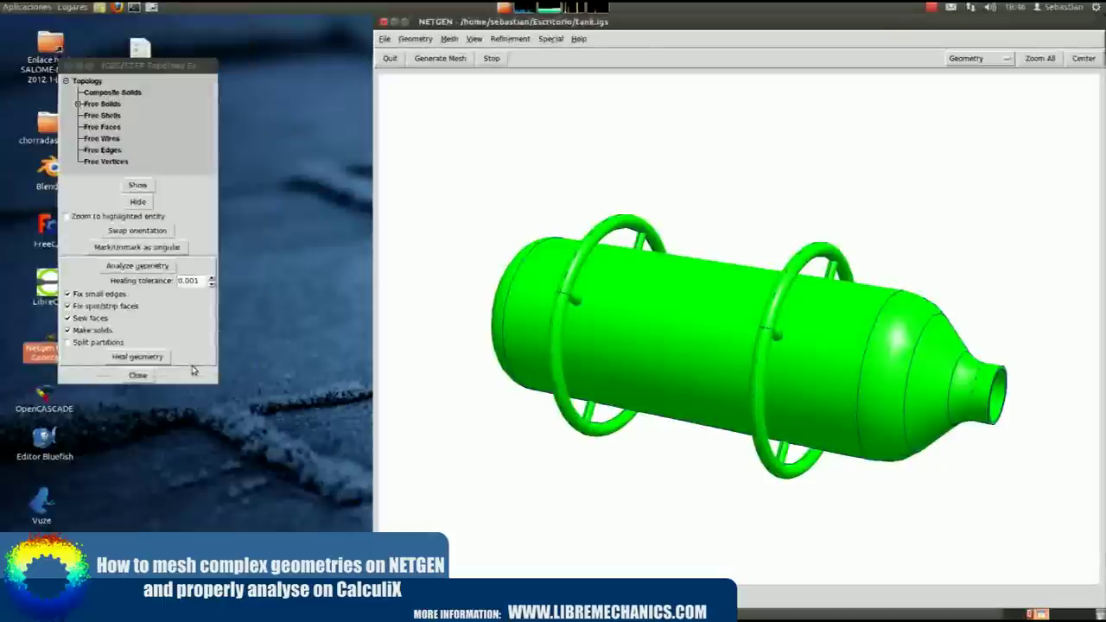
left_click(448, 39)
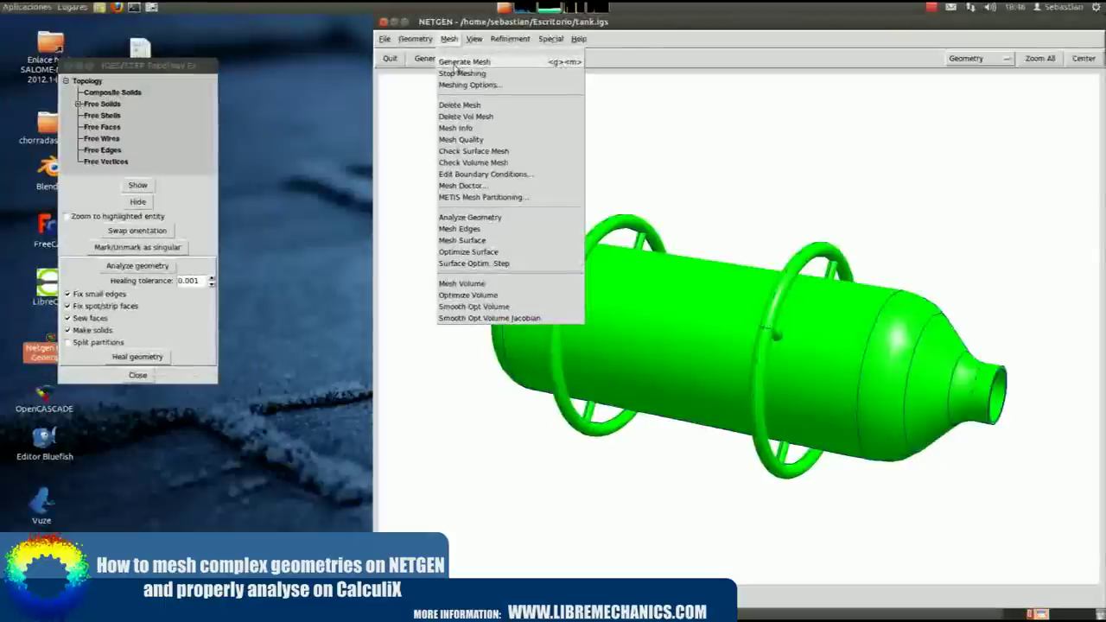
left_click(549, 68)
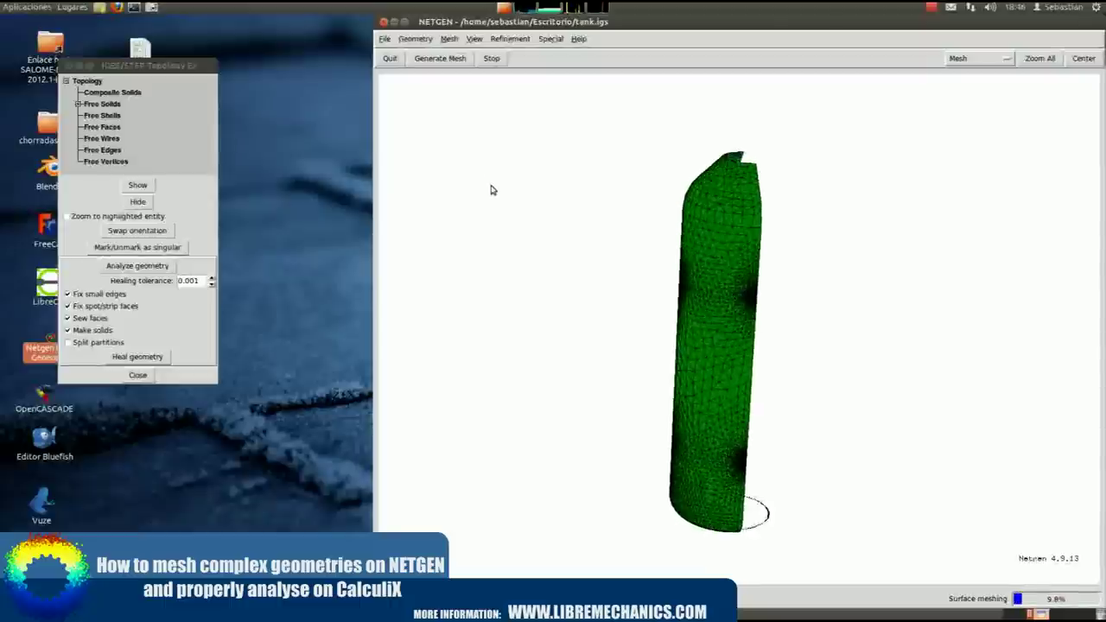
left_click_drag(465, 199, 452, 202)
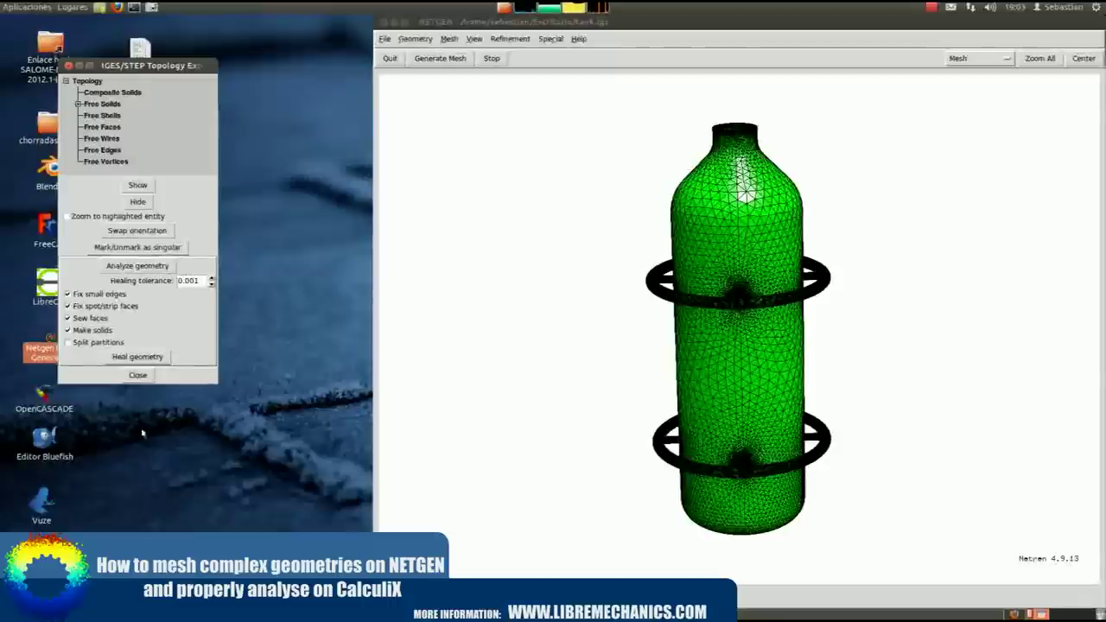
- Close the Topology Explorer and orbit and zoom to inspect the mesh's nozzle and rings
left_click(69, 65)
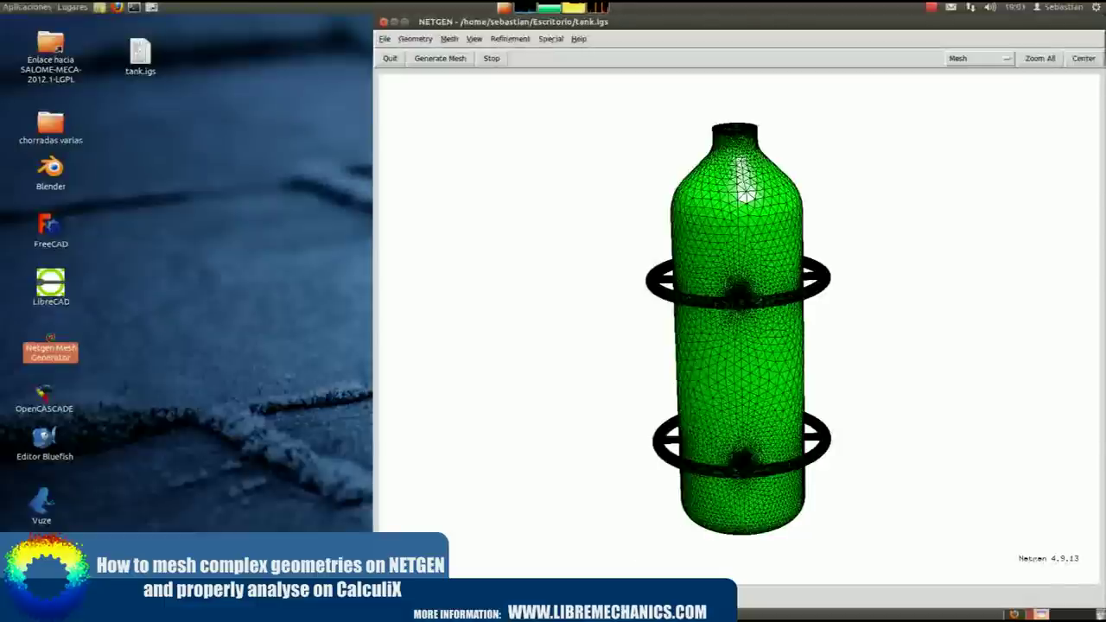
mouse_move(599, 220)
left_mouse_down()
mouse_move(606, 203)
mouse_move(588, 262)
mouse_move(644, 243)
mouse_move(689, 252)
mouse_move(682, 259)
left_mouse_up()
right_click_drag(683, 260, 653, 294)
mouse_move(653, 293)
left_mouse_down()
mouse_move(631, 272)
mouse_move(661, 251)
left_mouse_up()
right_click_drag(662, 251, 665, 245)
mouse_move(666, 246)
left_mouse_down()
mouse_move(701, 242)
mouse_move(704, 215)
mouse_move(662, 219)
mouse_move(654, 204)
mouse_move(558, 178)
mouse_move(499, 128)
mouse_move(481, 129)
mouse_move(489, 146)
mouse_move(497, 138)
left_mouse_up()
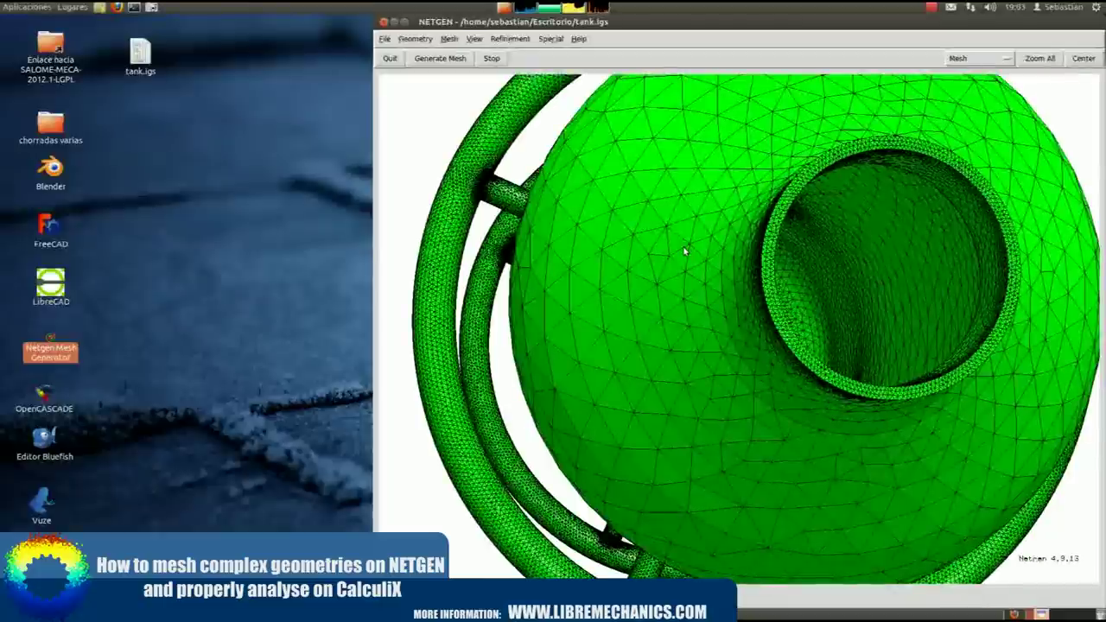
mouse_move(682, 251)
right_mouse_down()
mouse_move(602, 242)
mouse_move(742, 339)
right_mouse_up()
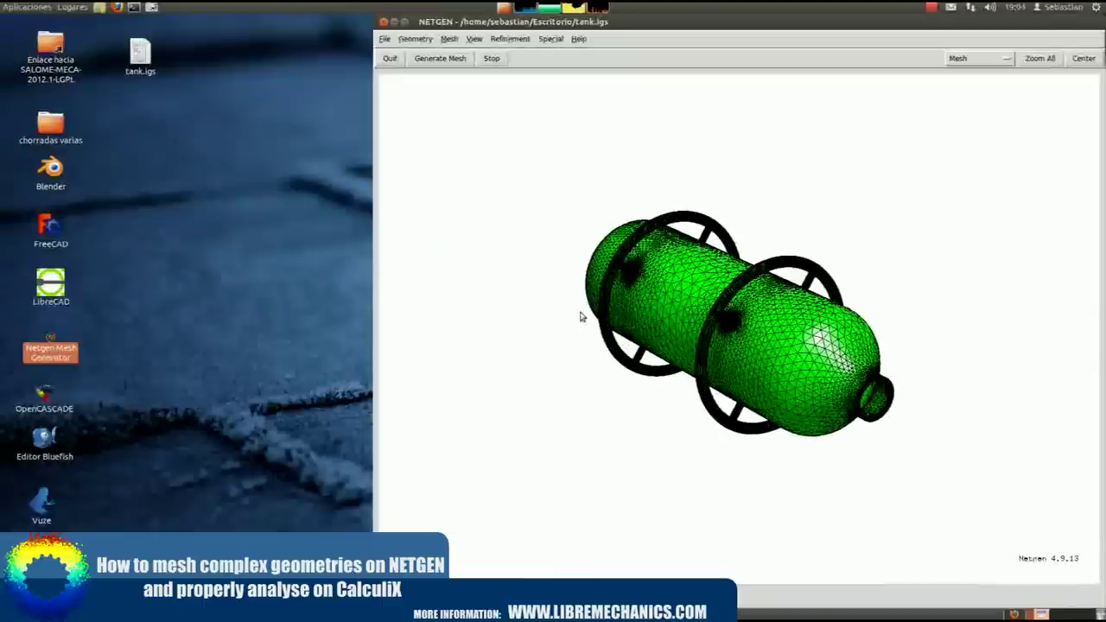
- In the Boundary Conditions dialog, change face 25's bc property from 25 to 333
left_click(449, 39)
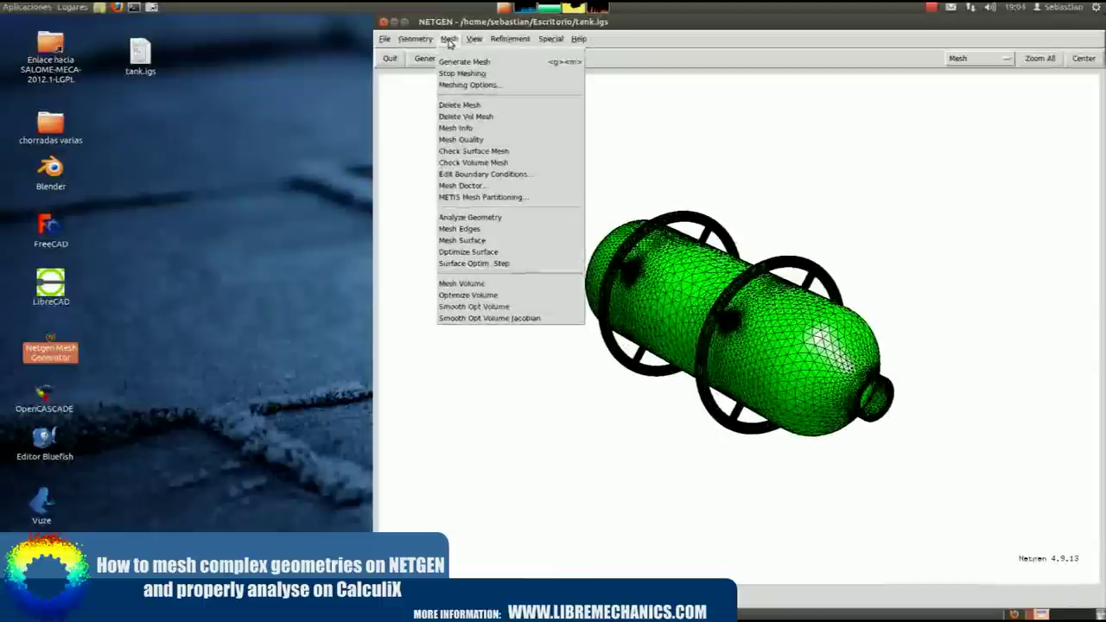
left_click(504, 176)
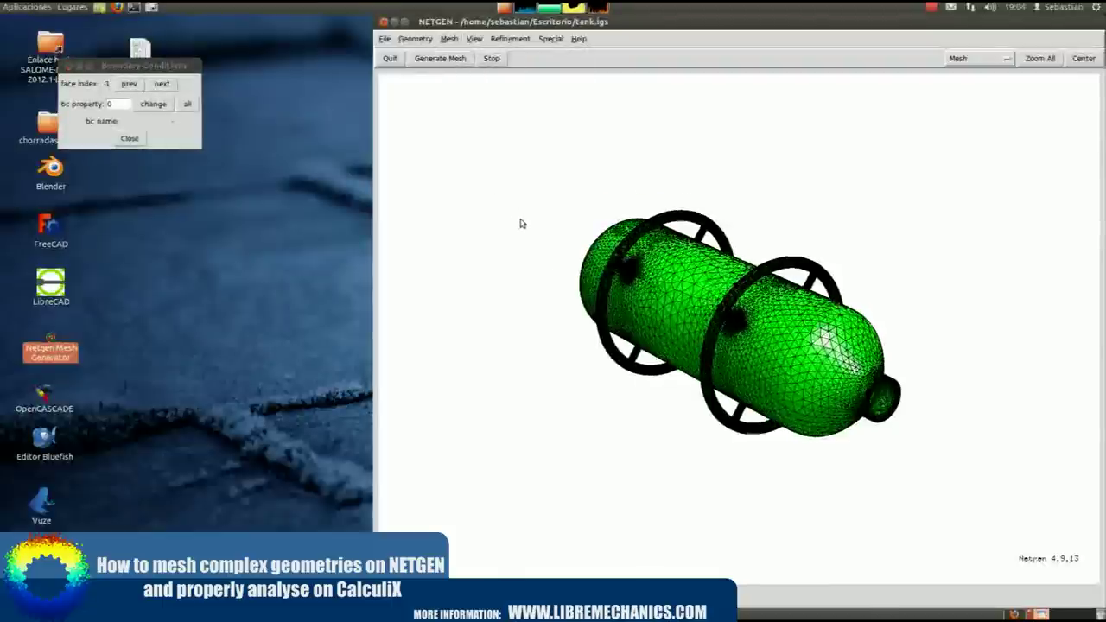
left_click_drag(522, 222, 609, 259)
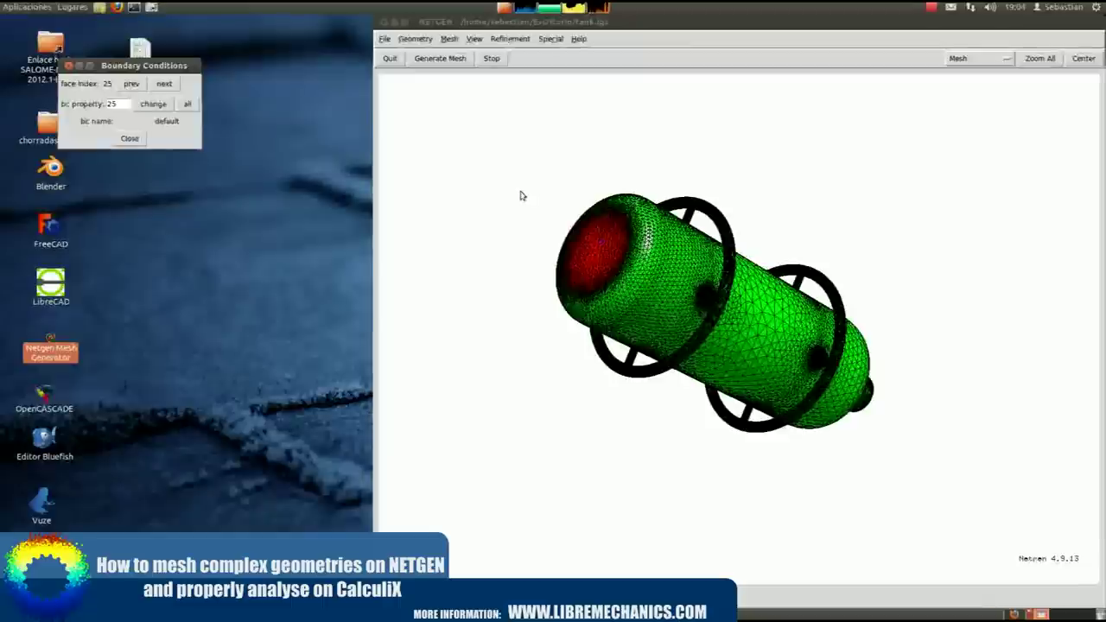
left_click_drag(84, 104, 88, 106)
type("333")
left_click(154, 104)
mouse_move(587, 109)
left_mouse_down()
mouse_move(508, 107)
mouse_move(493, 81)
left_mouse_up()
left_click(476, 38)
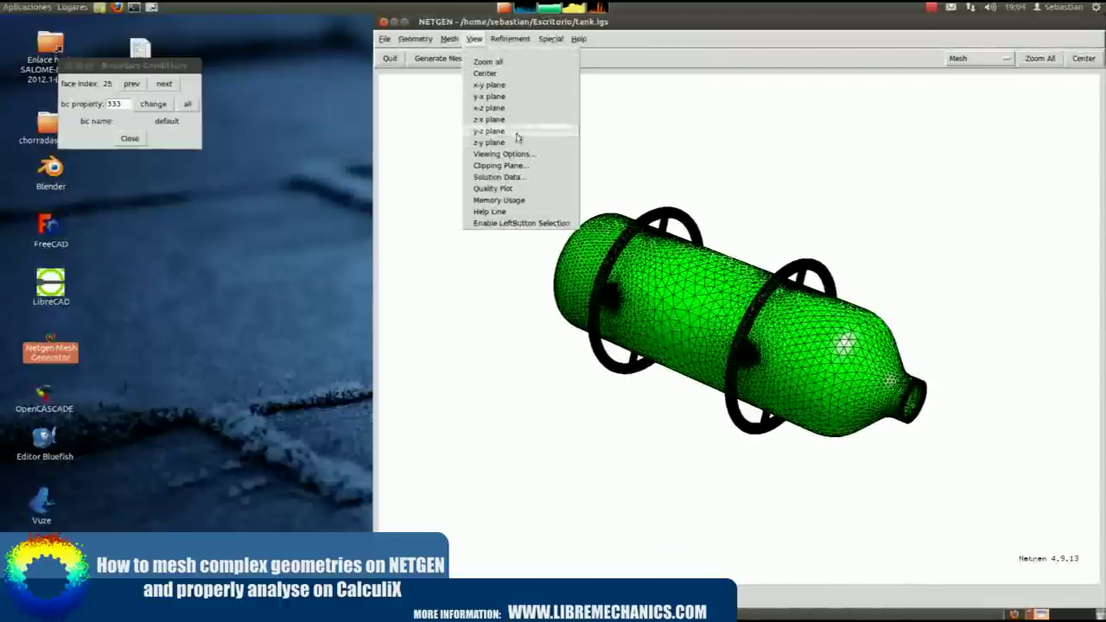
- Enable the clipping plane to cut the tank mesh open and view inside
left_click(506, 165)
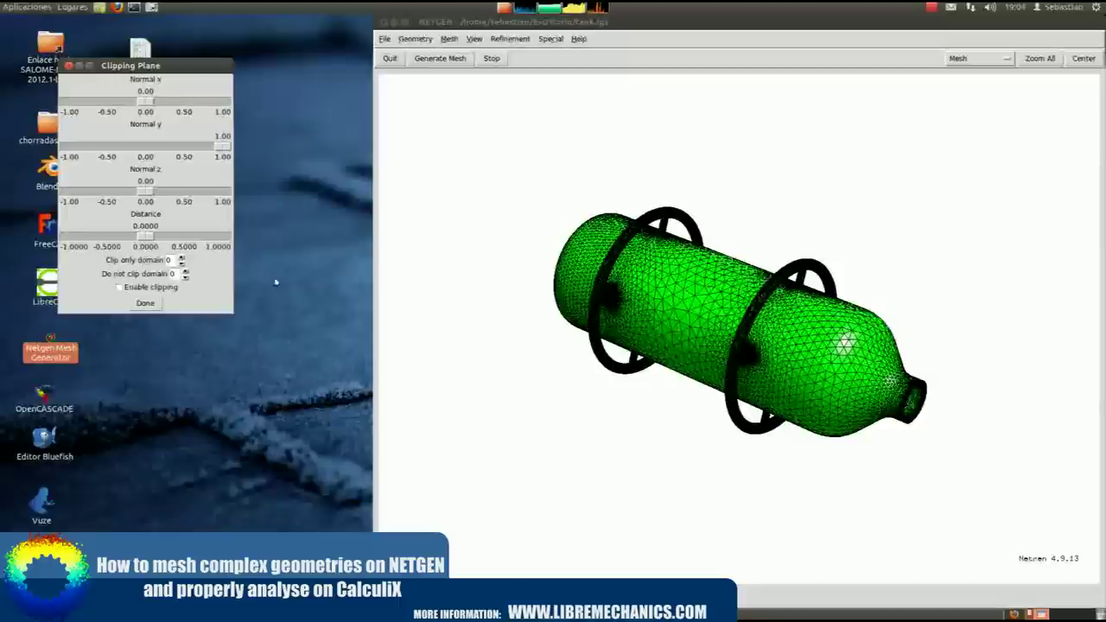
left_click(119, 287)
mouse_move(466, 258)
left_mouse_down()
mouse_move(536, 269)
mouse_move(574, 321)
mouse_move(479, 294)
left_mouse_up()
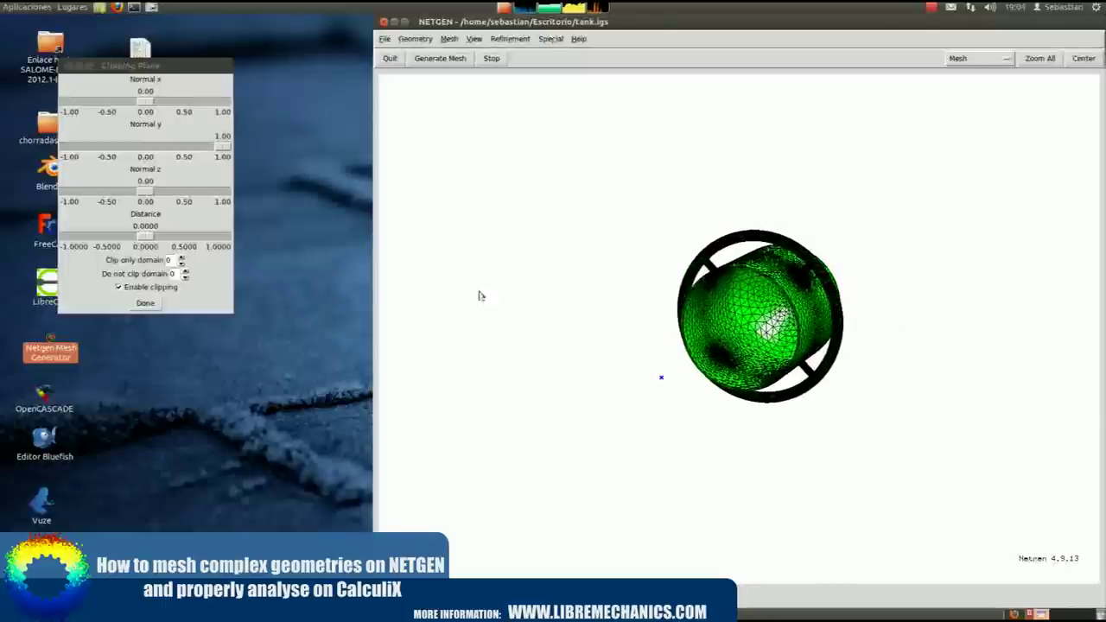
left_click(145, 303)
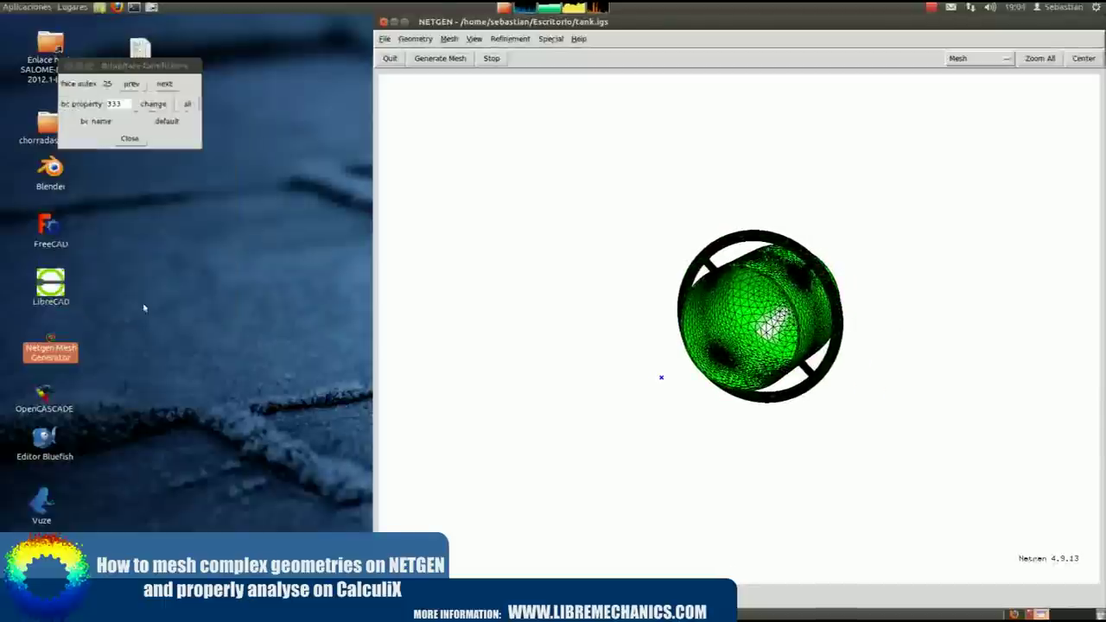
mouse_move(602, 291)
left_mouse_down()
mouse_move(622, 311)
mouse_move(744, 353)
left_mouse_up()
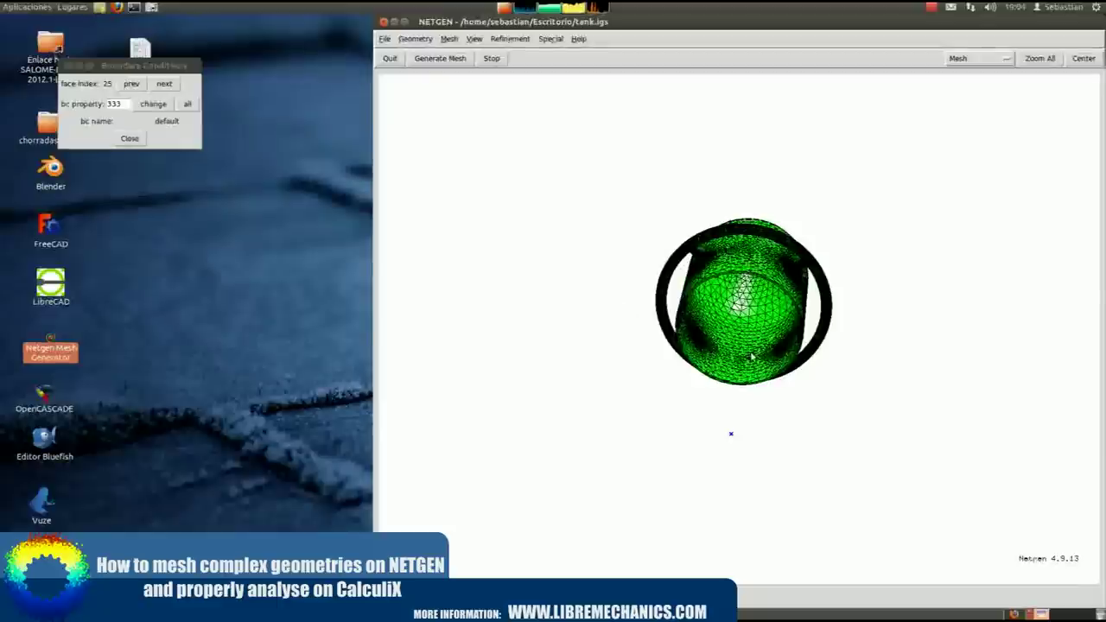
- Assign bc property 111 to the tank's inner wall and inner end face 38
double_click(751, 354)
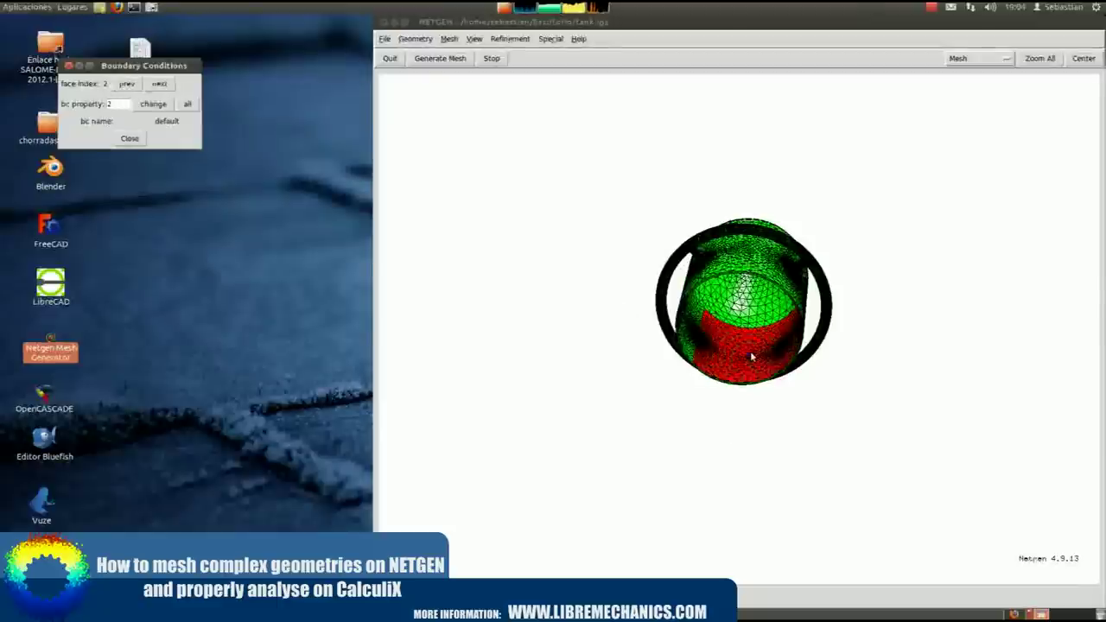
left_click_drag(610, 285, 534, 250)
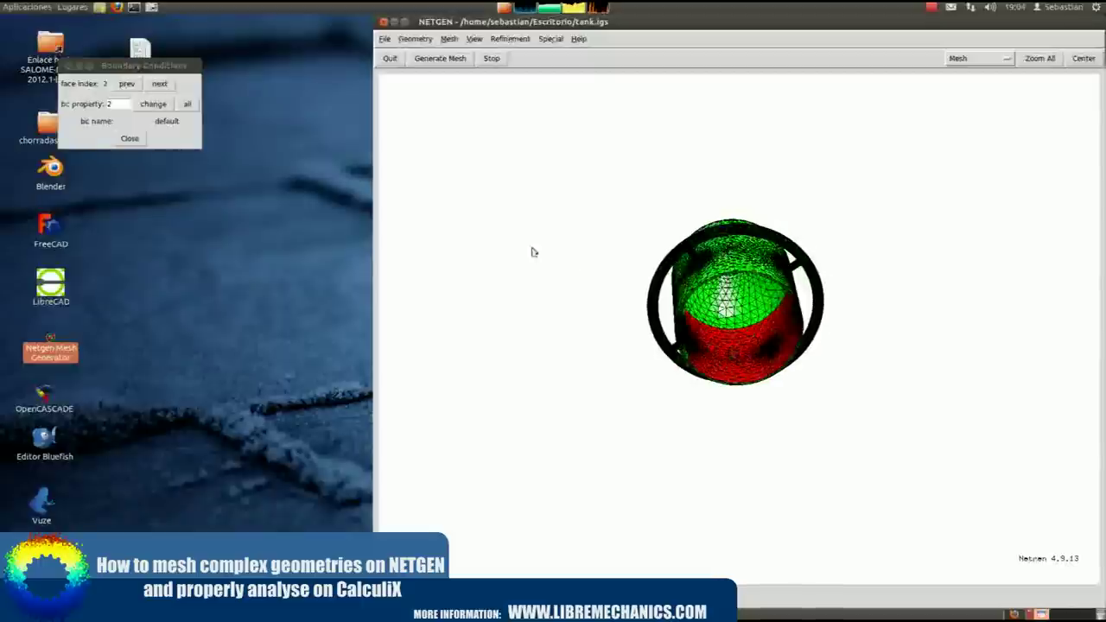
double_click(118, 104)
type("111")
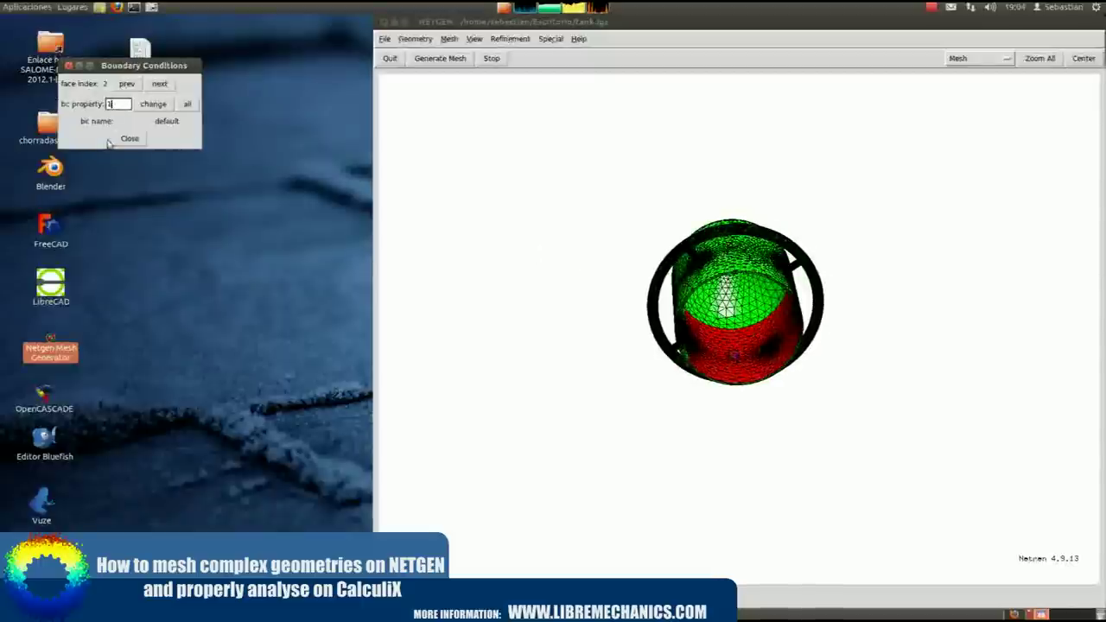
left_click_drag(570, 136, 511, 86)
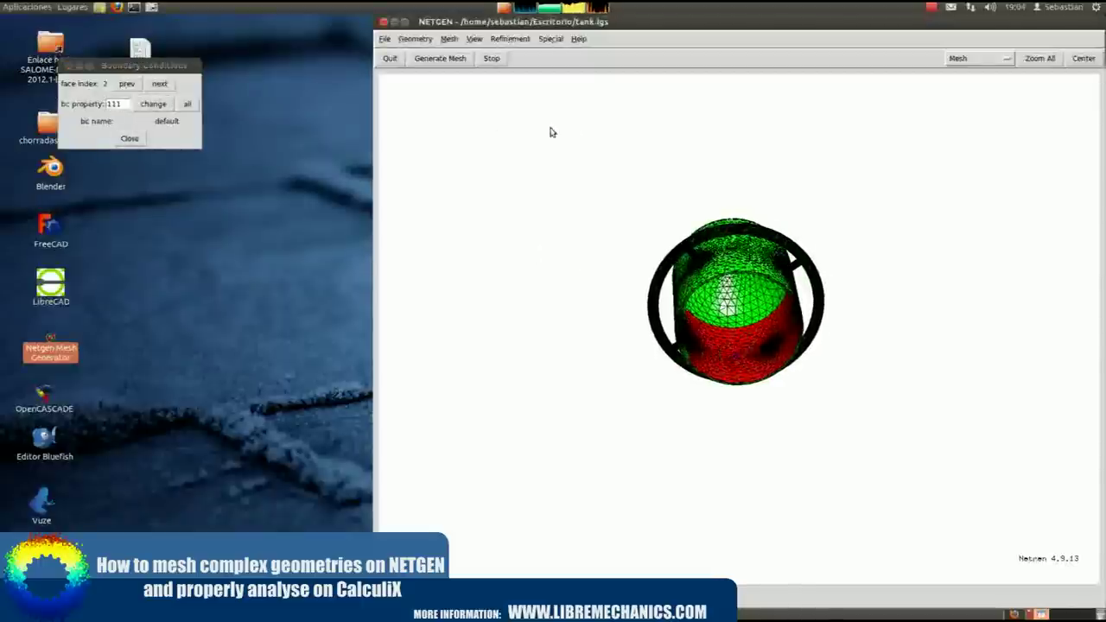
double_click(730, 311)
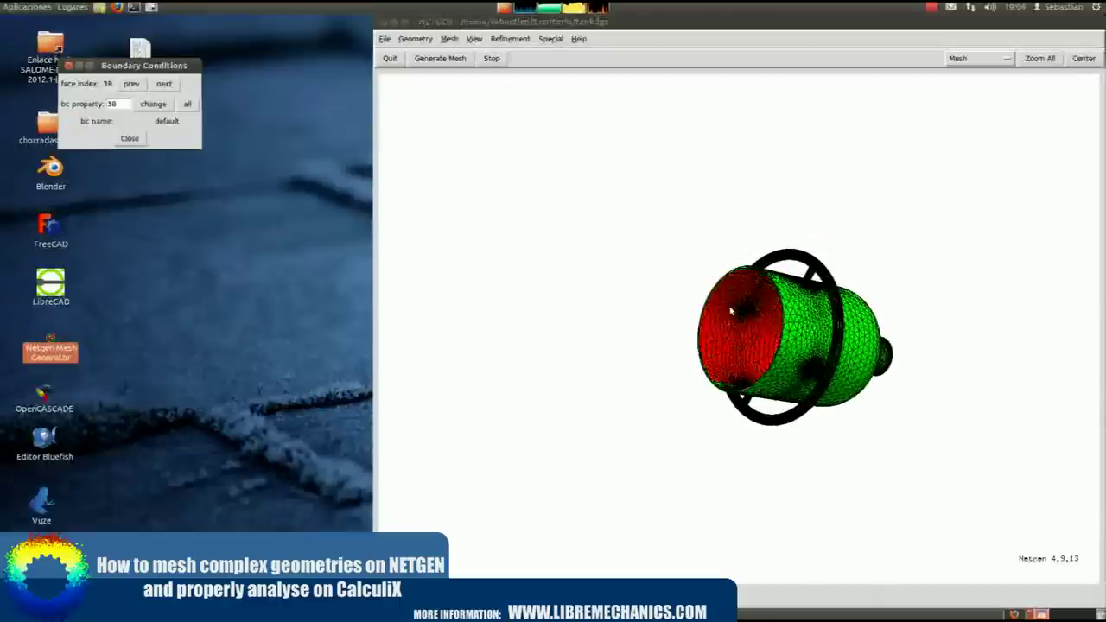
type("111")
left_click(68, 66)
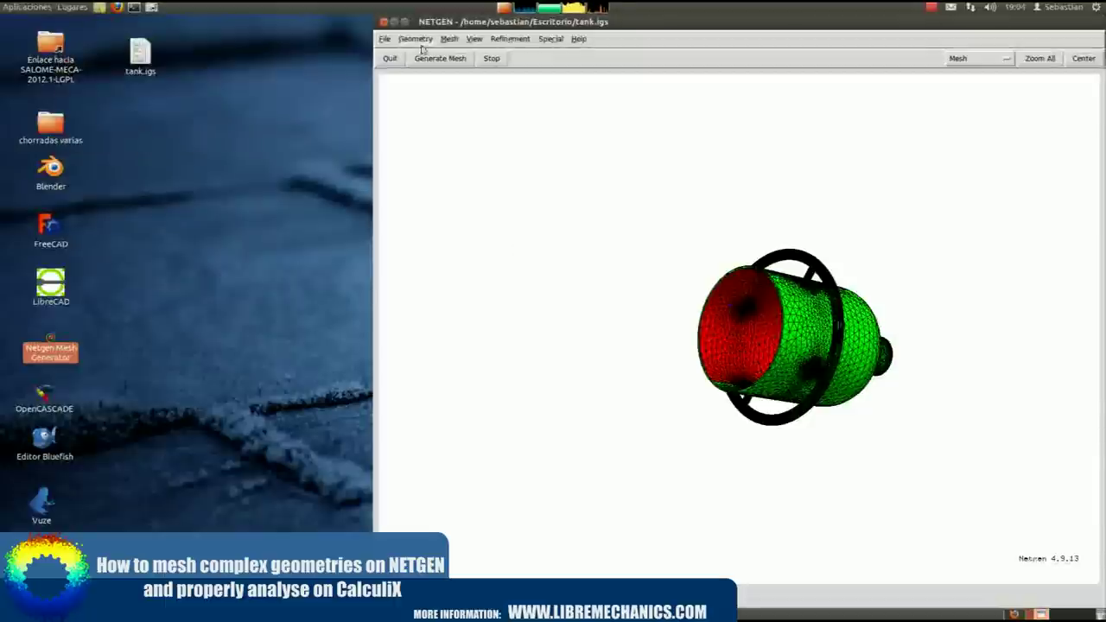
- Turn off clipping so the whole uncut tank mesh is shown
left_click(473, 38)
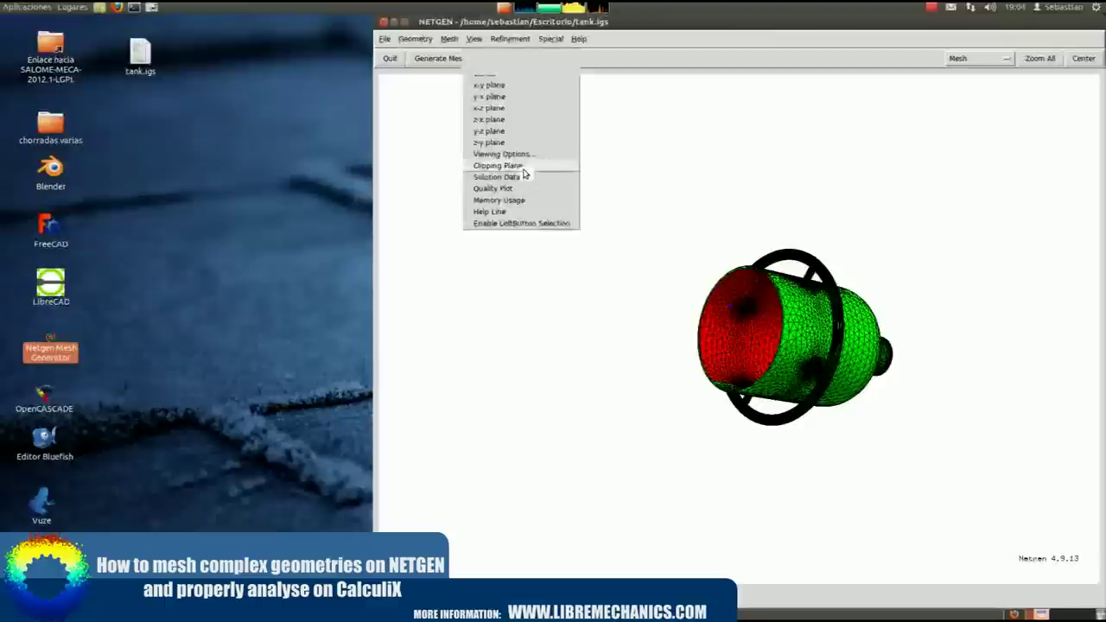
left_click(506, 165)
left_click(142, 287)
left_click(145, 303)
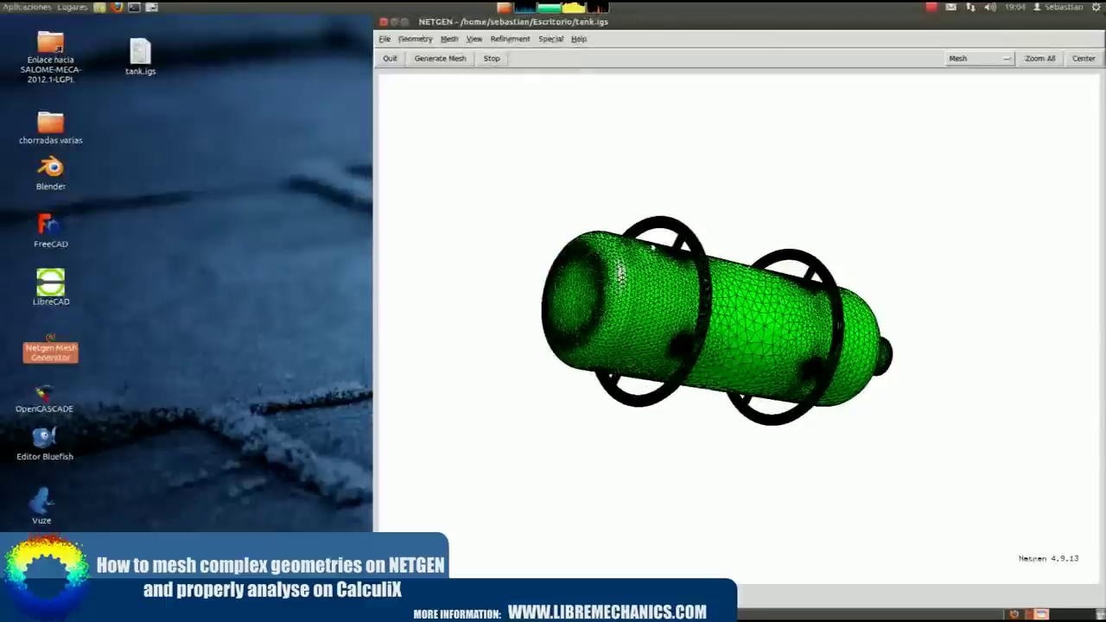
left_click(385, 41)
mouse_move(399, 84)
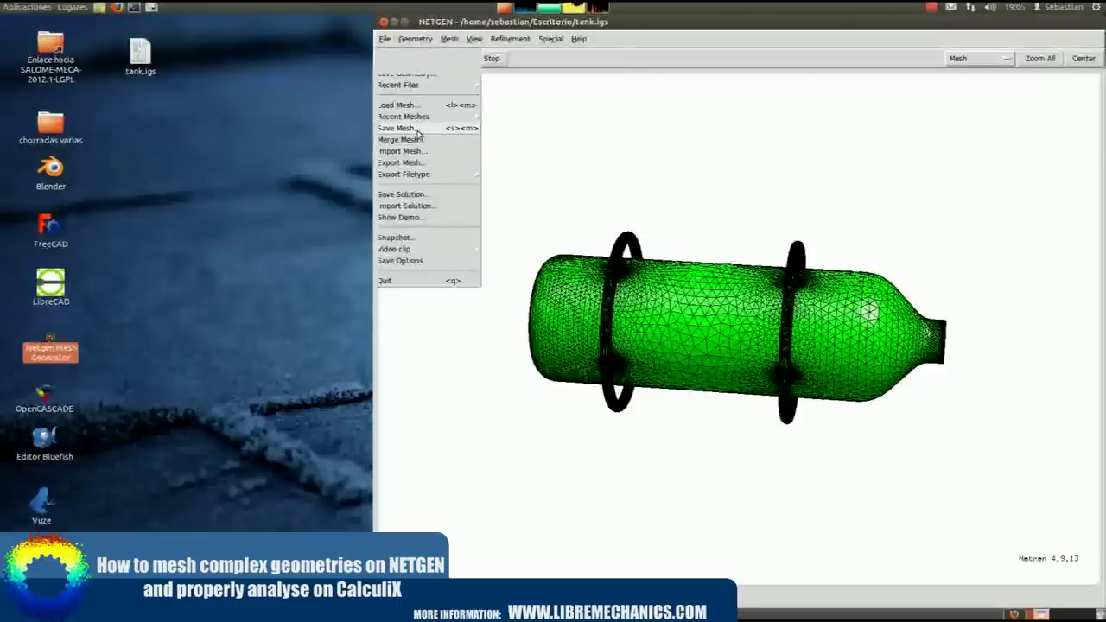
- Save the mesh as tankmesh.vol on the desktop
left_click(419, 130)
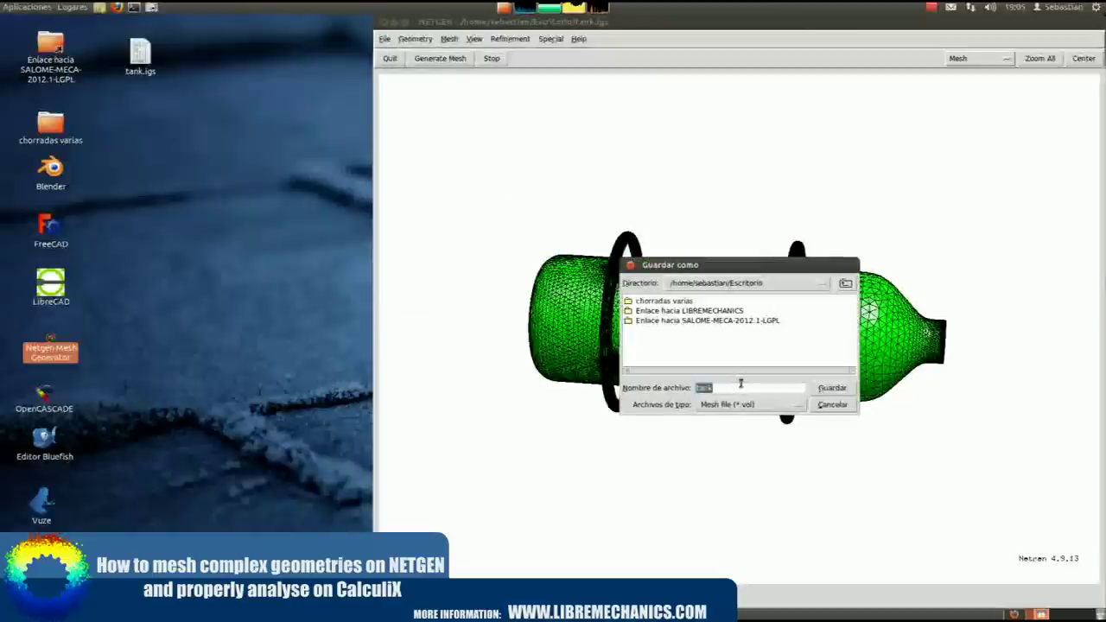
type("ta")
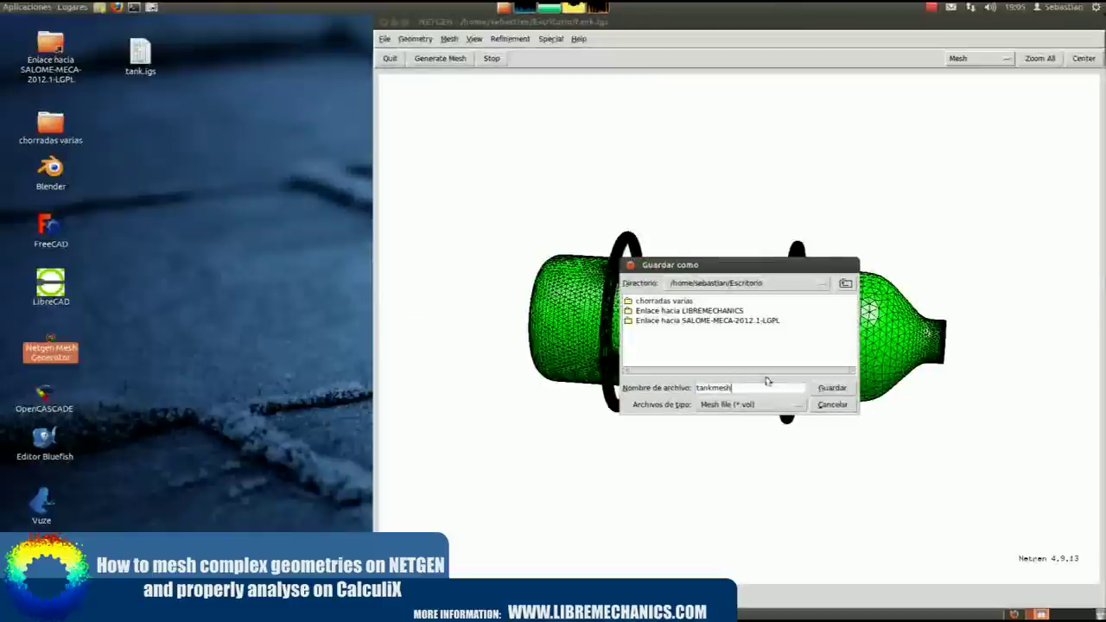
left_click(829, 389)
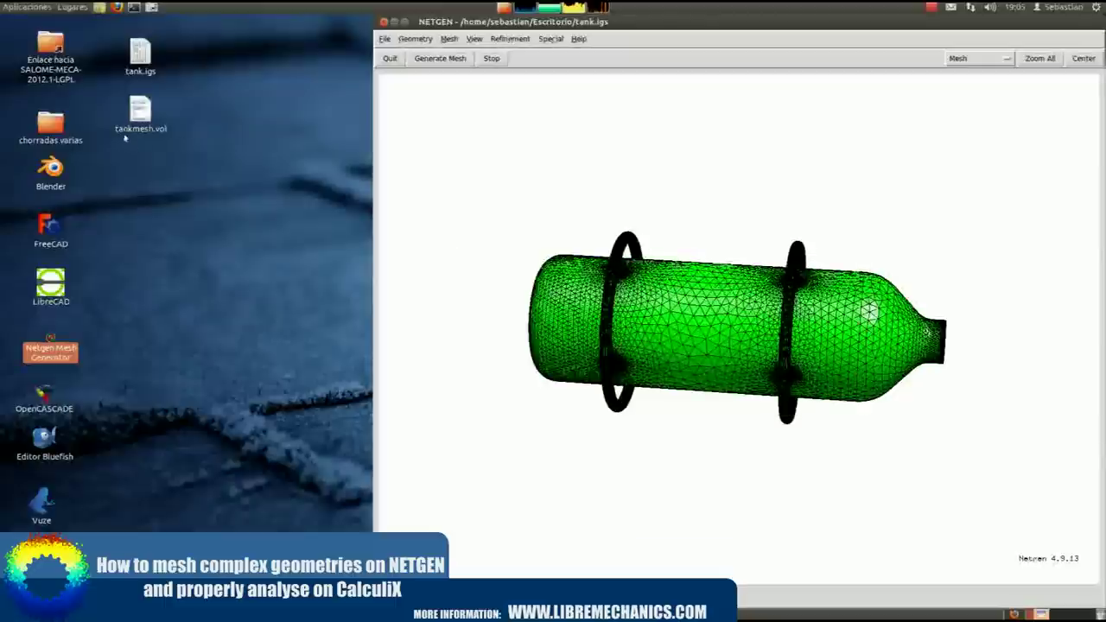
- Open a terminal in the desktop folder and run cgx -ng tankmesh.vol
left_click_drag(719, 214, 632, 222)
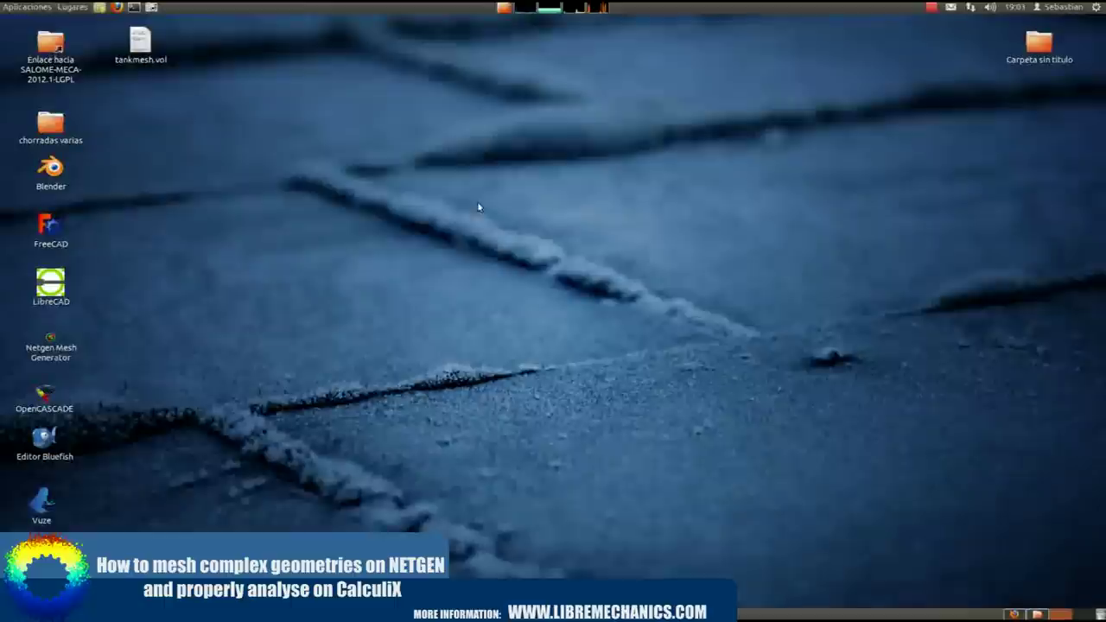
right_click(212, 131)
left_click(235, 164)
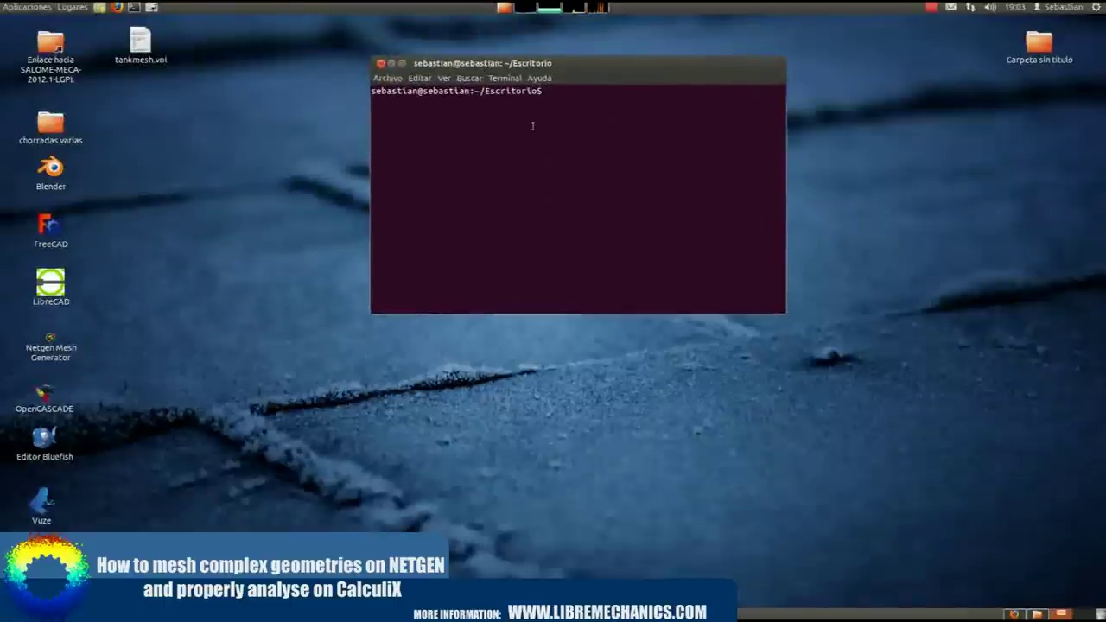
type("cgx -")
type("nf")
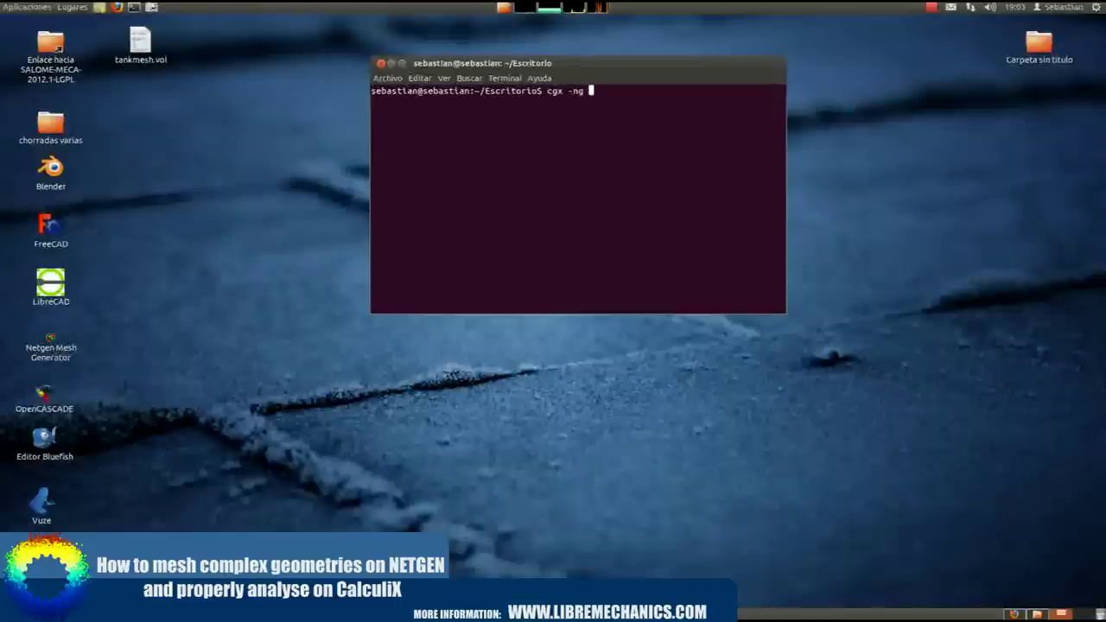
key("Tab")
key("Return")
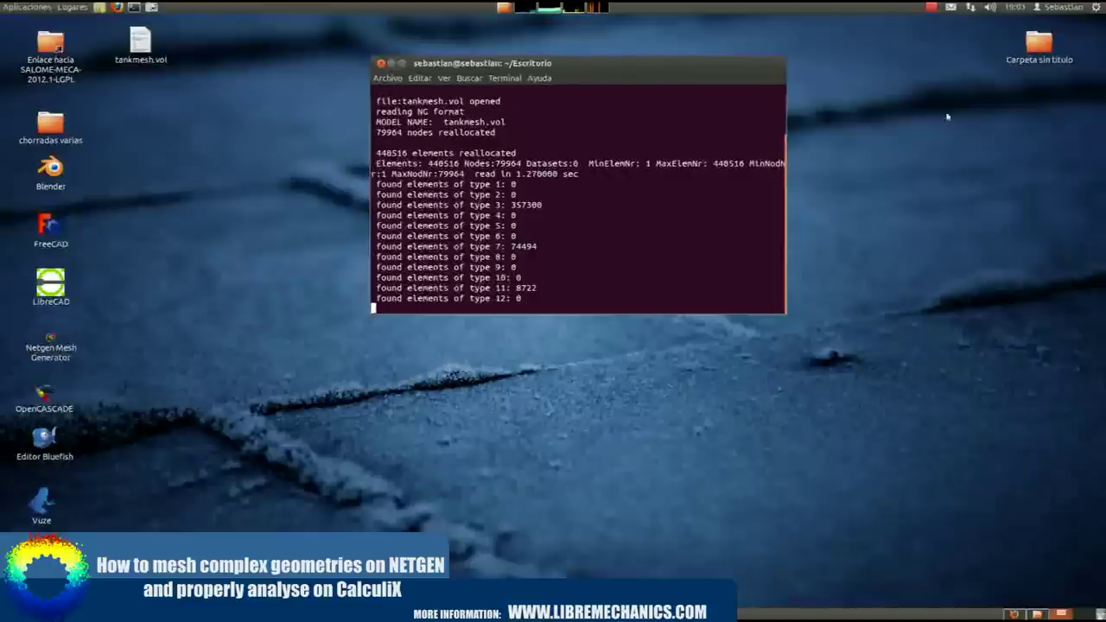
- Enlarge CalculiX GraphiX at top-right and the terminal at top-left, with prn typed at the prompt
left_click(931, 8)
mouse_move(640, 62)
left_mouse_down()
mouse_move(804, 76)
mouse_move(860, 62)
mouse_move(700, 68)
mouse_move(267, 138)
left_mouse_up()
left_click_drag(454, 102, 901, 33)
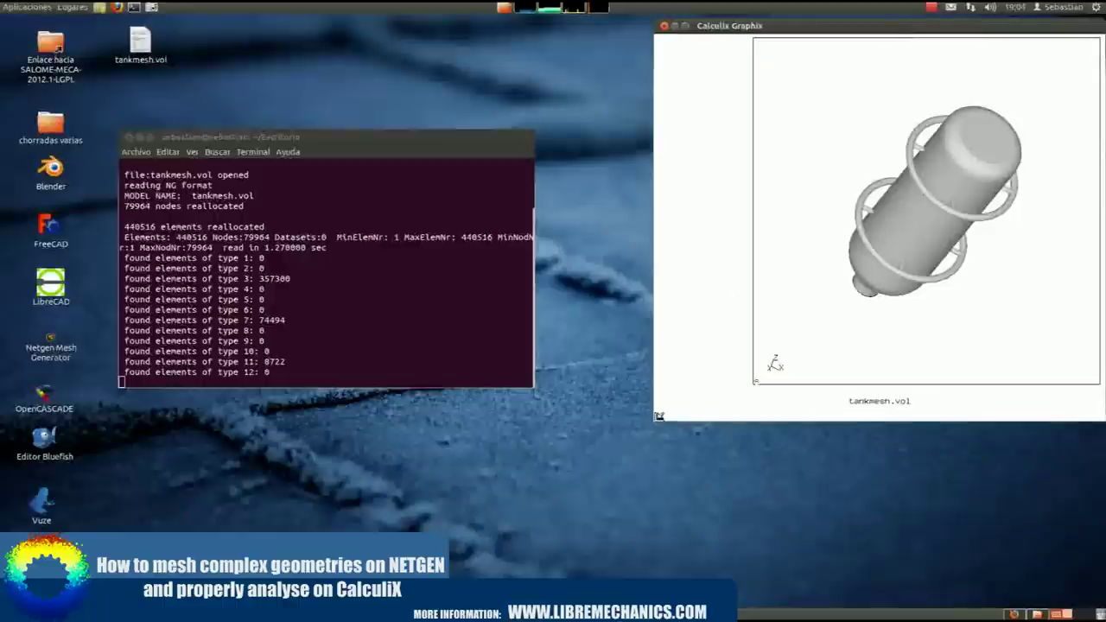
left_click_drag(655, 424, 536, 572)
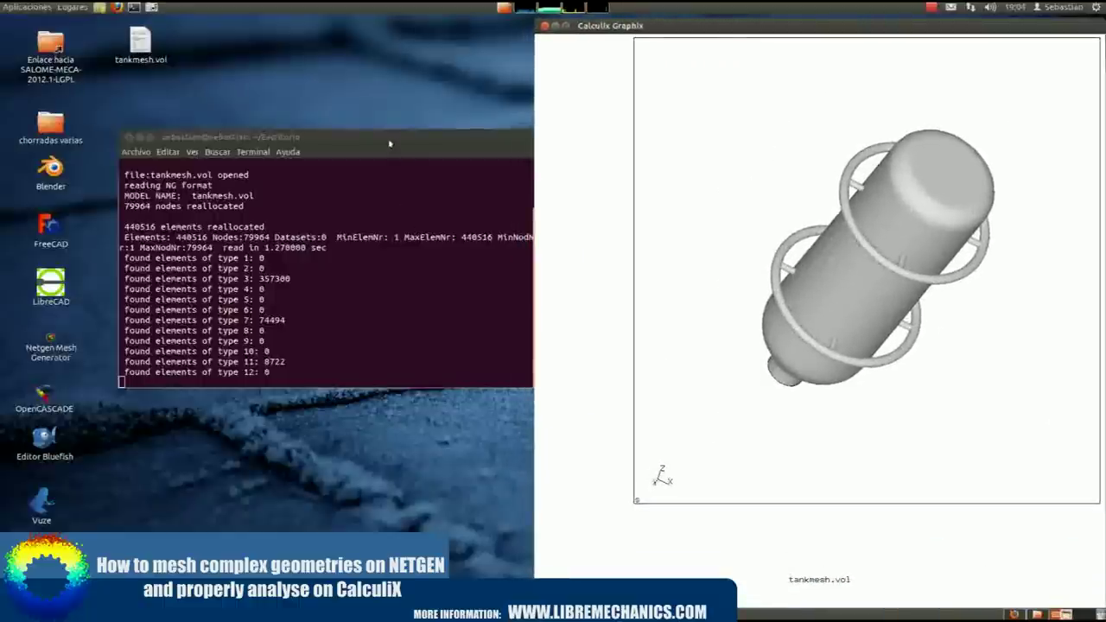
left_click_drag(388, 139, 300, 132)
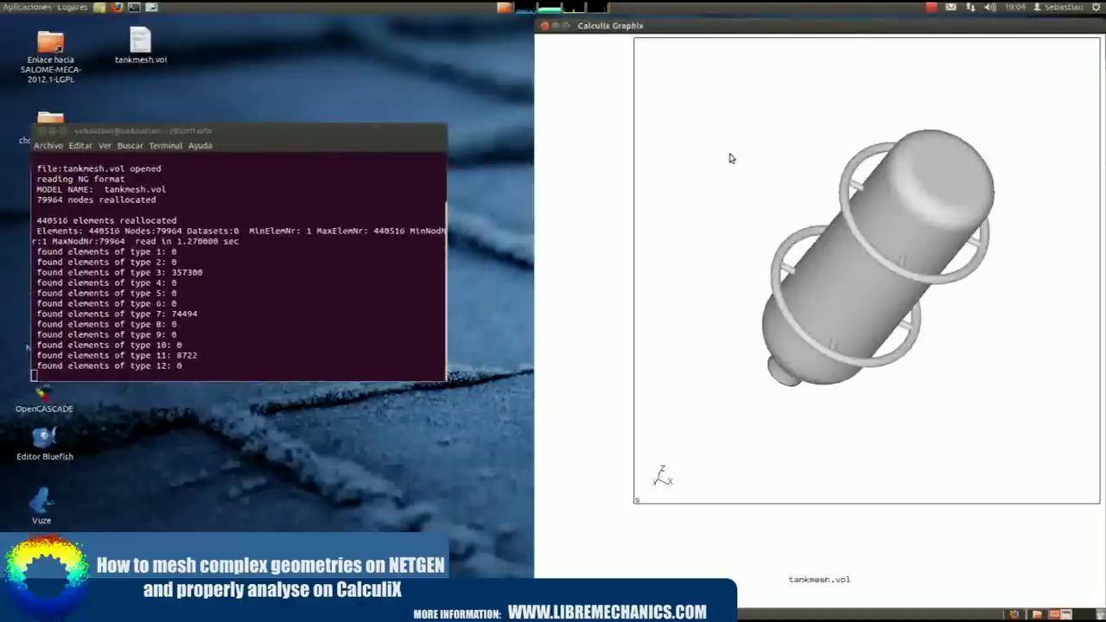
type("prn")
left_click_drag(219, 126, 188, 16)
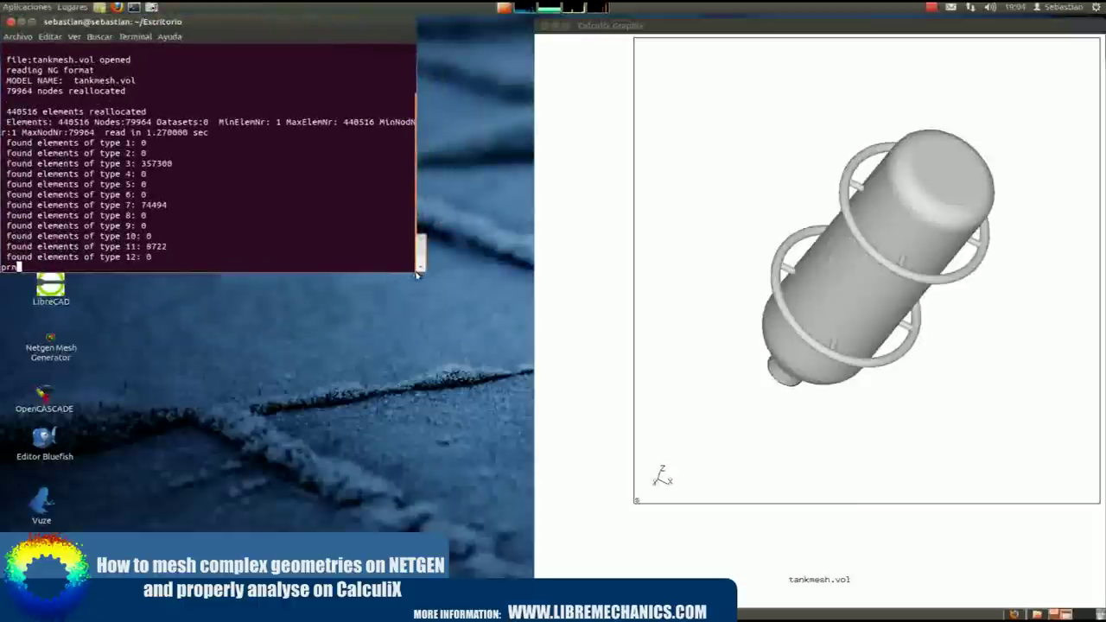
left_click_drag(417, 274, 535, 579)
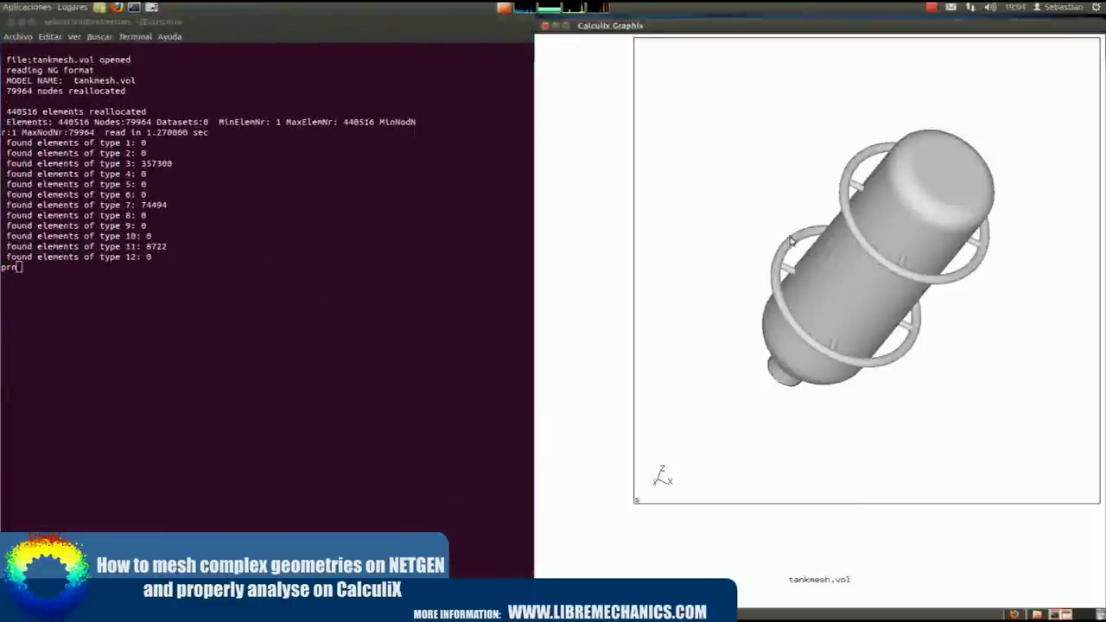
type("t se")
key("Return")
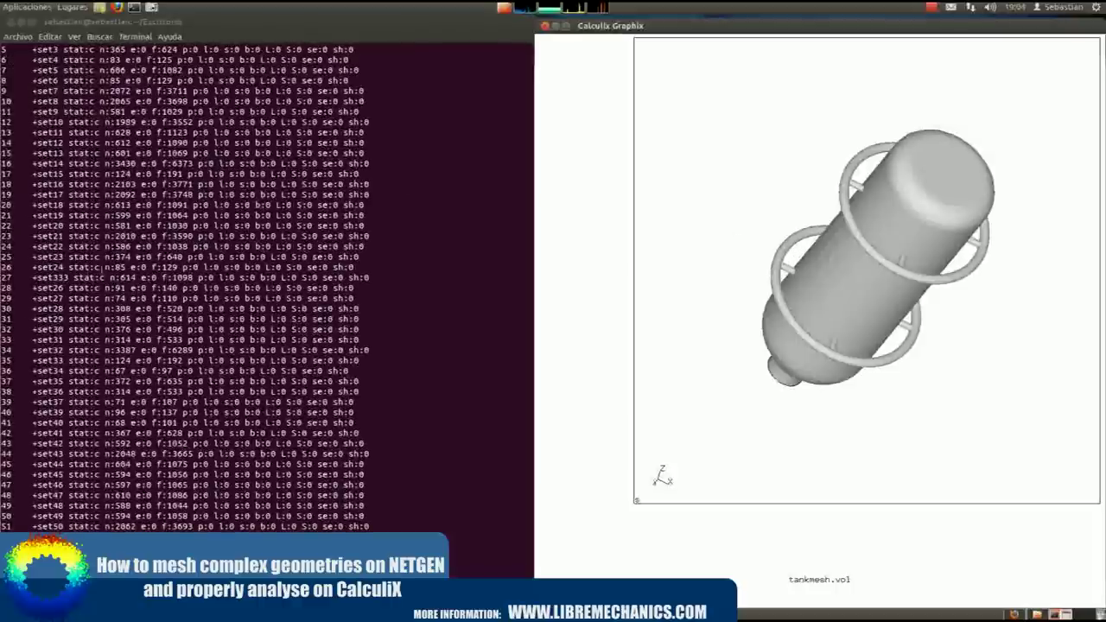
left_click_drag(33, 277, 369, 277)
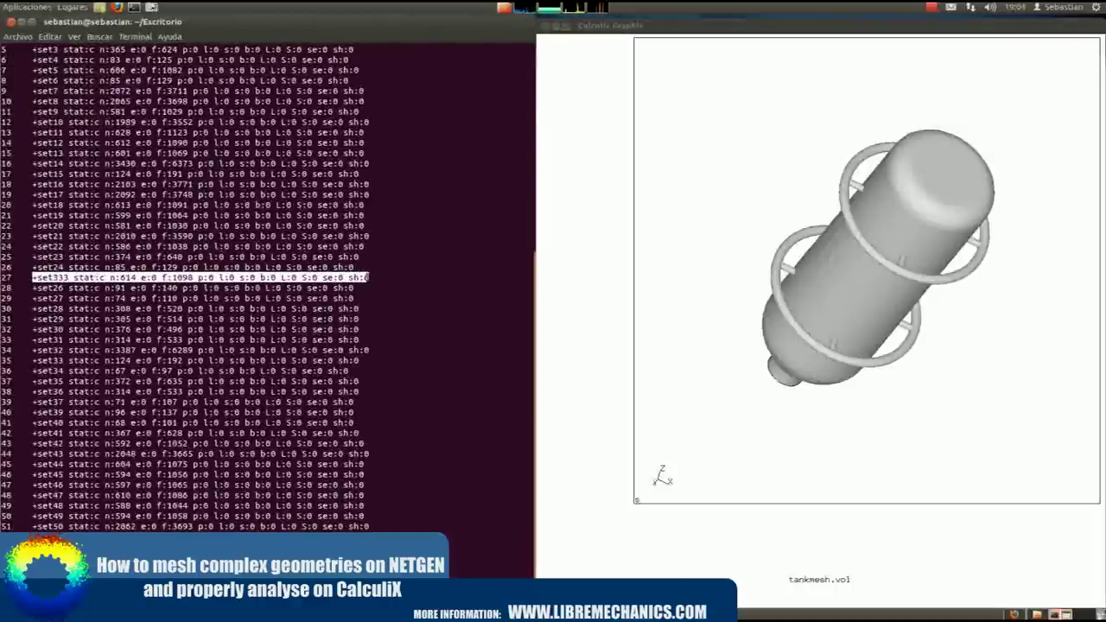
scroll(259, 334, "up", 2)
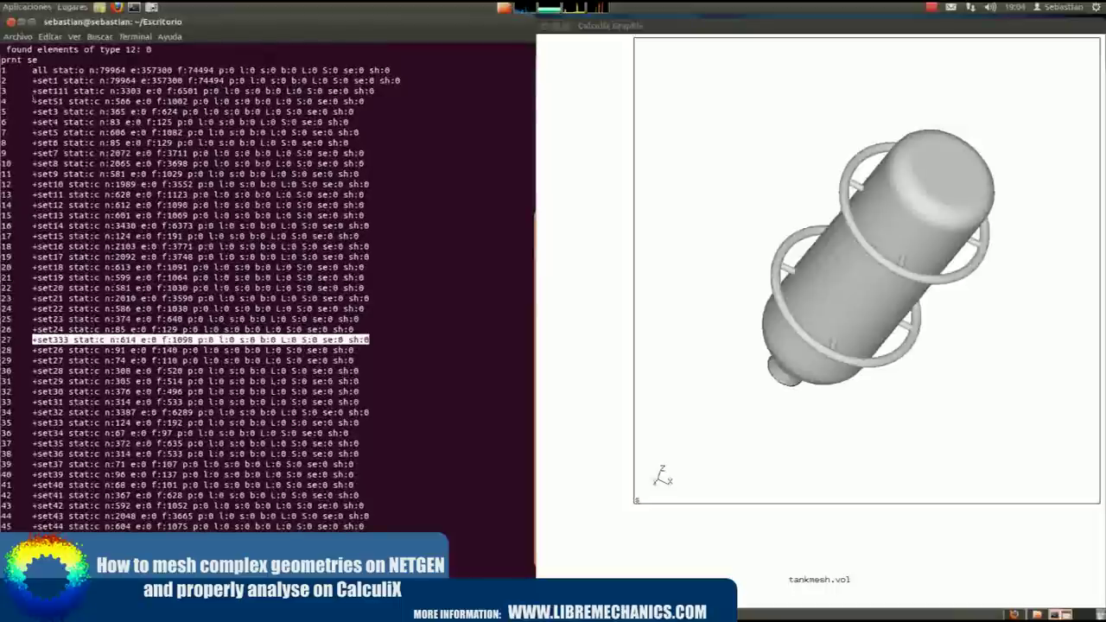
left_click_drag(32, 92, 378, 88)
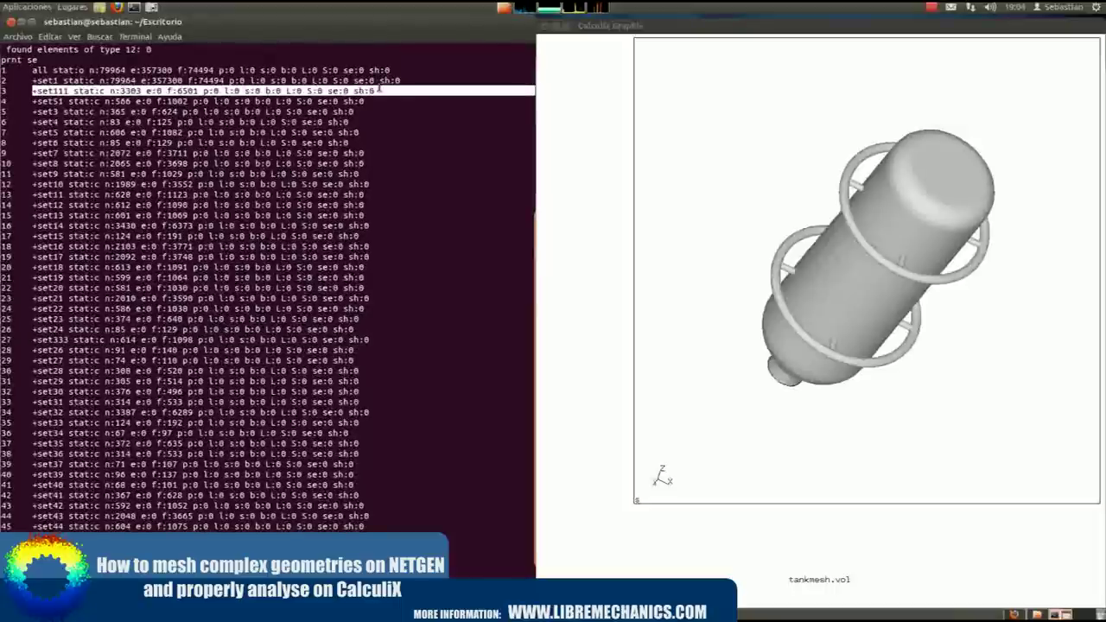
scroll(346, 259, "down", 2)
left_click(810, 300)
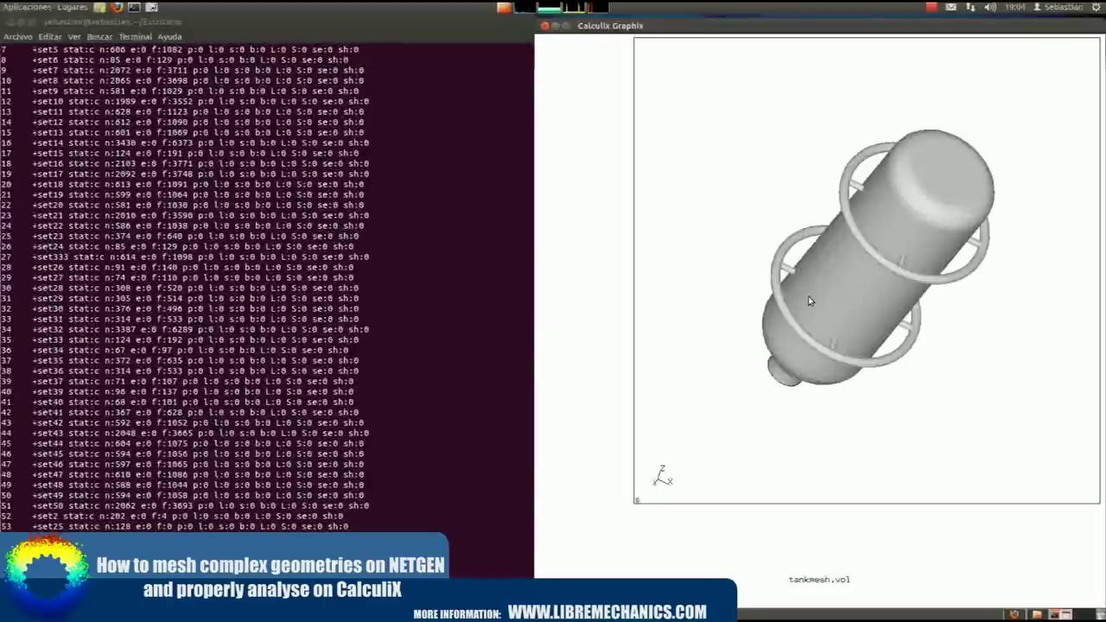
- Run 'plot f +set111' then 'plus f +set333', and rotate to view the tank end
key("Return")
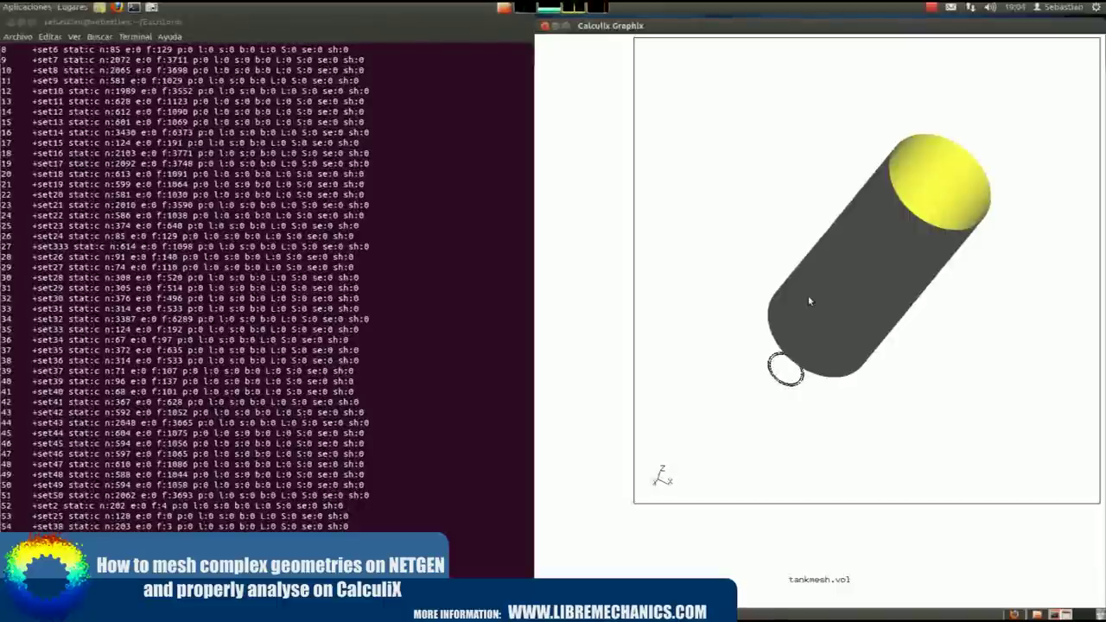
key("Return")
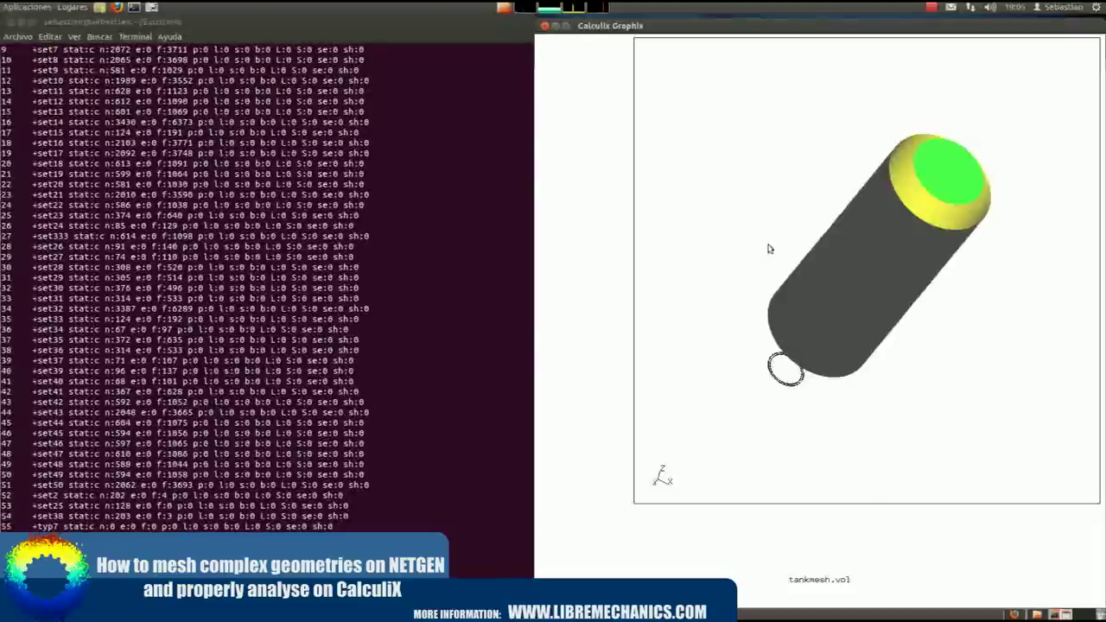
mouse_move(987, 107)
left_mouse_down()
mouse_move(971, 172)
mouse_move(864, 234)
mouse_move(761, 256)
mouse_move(941, 242)
mouse_move(908, 230)
left_mouse_up()
mouse_move(689, 226)
left_mouse_down()
mouse_move(873, 259)
mouse_move(775, 233)
mouse_move(912, 304)
mouse_move(789, 252)
mouse_move(717, 254)
left_mouse_up()
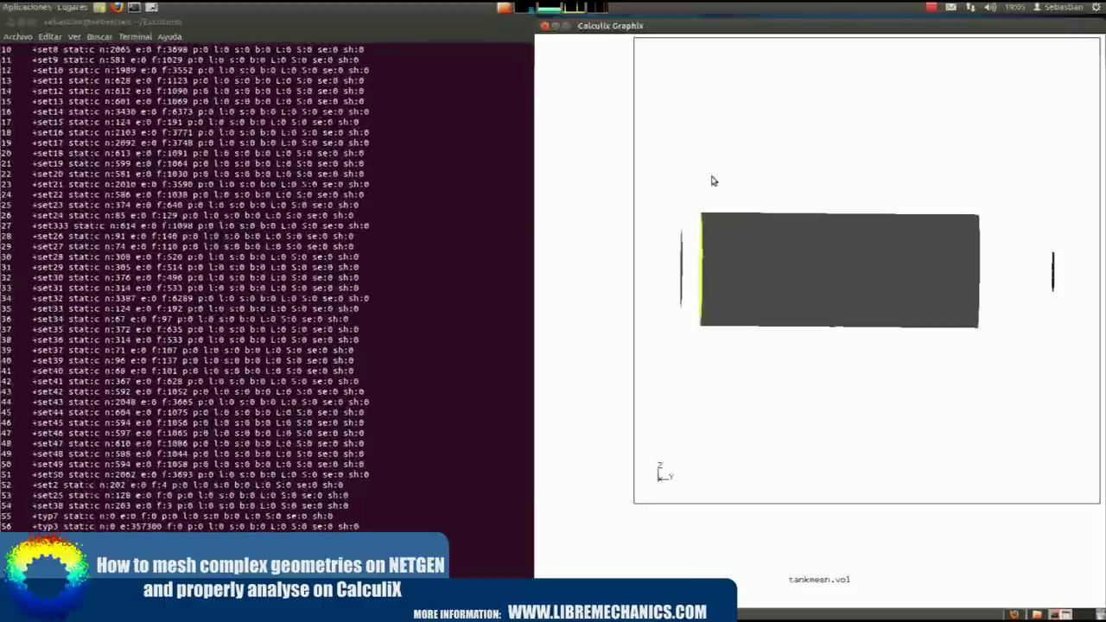
- Box-select the nodes at the tank's left end into a set
key("r")
key("r")
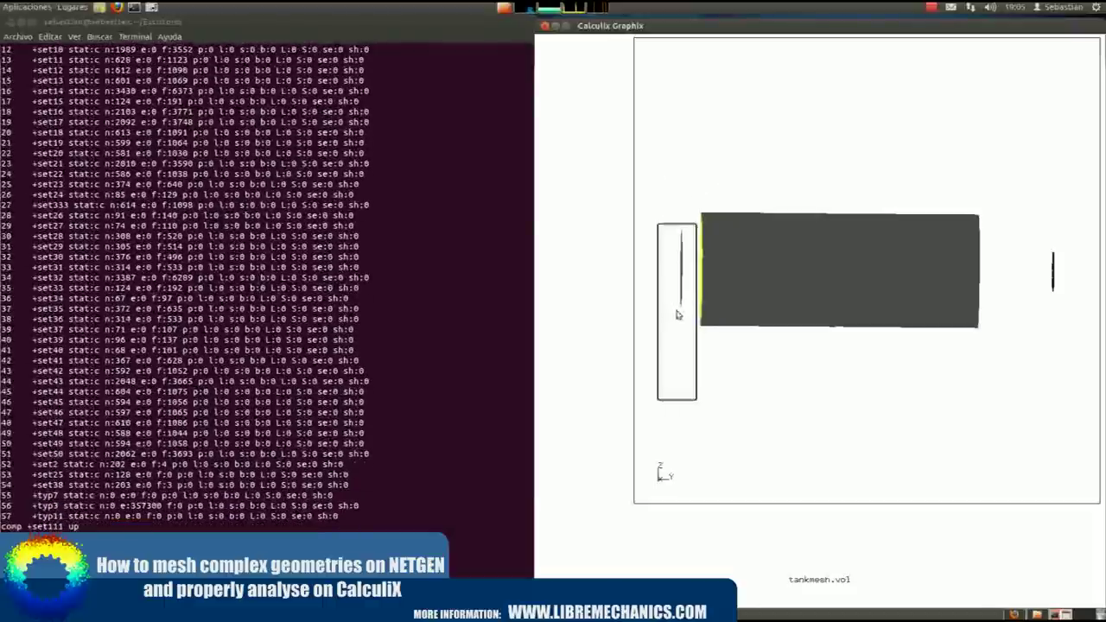
key("n")
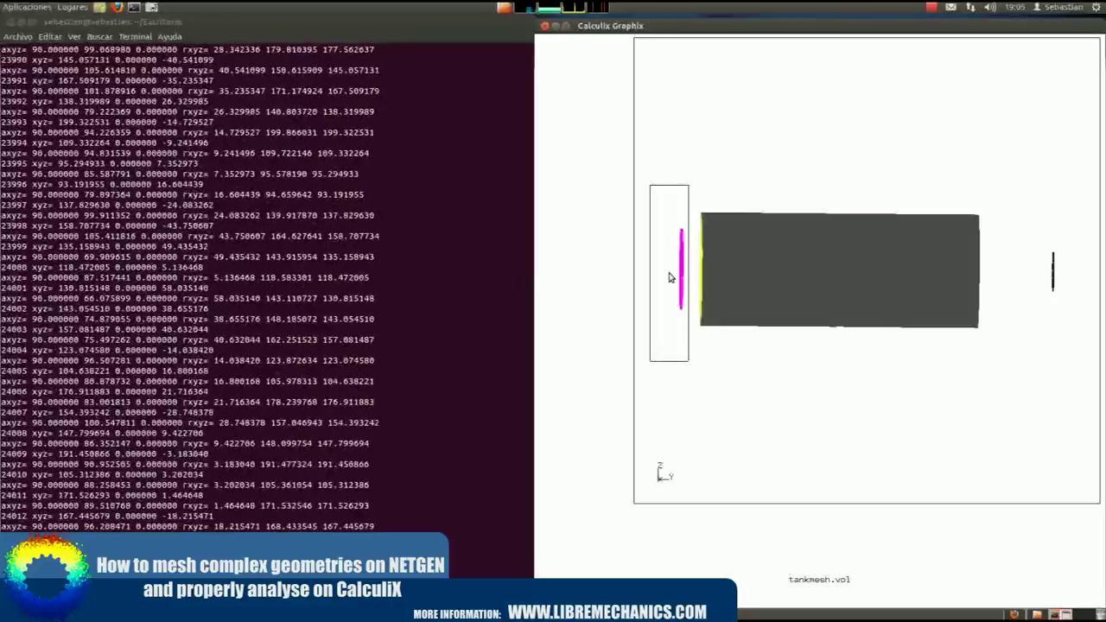
key("q")
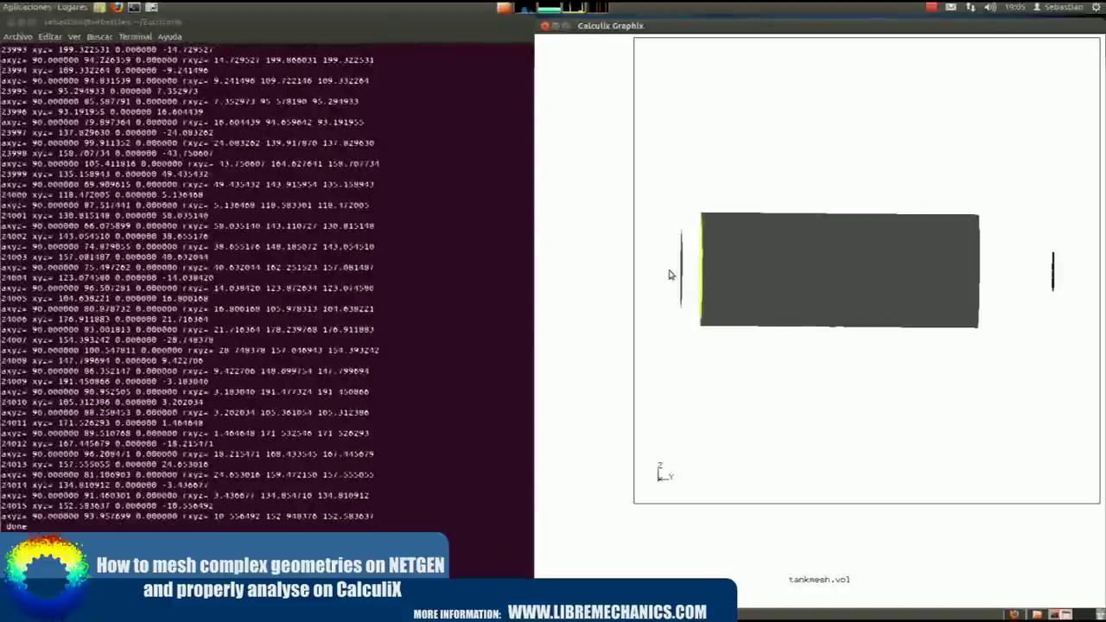
- Write the selected end nodes out as fixed nodes to fix.nam with 'send ... abq nam'
type("send flx abq nam")
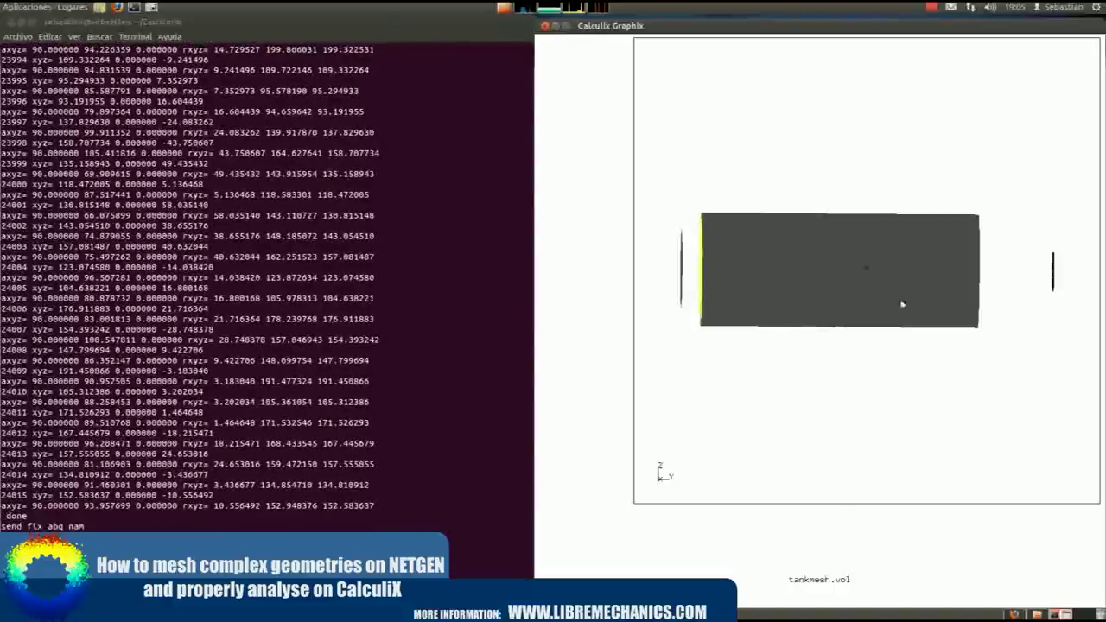
key("Return")
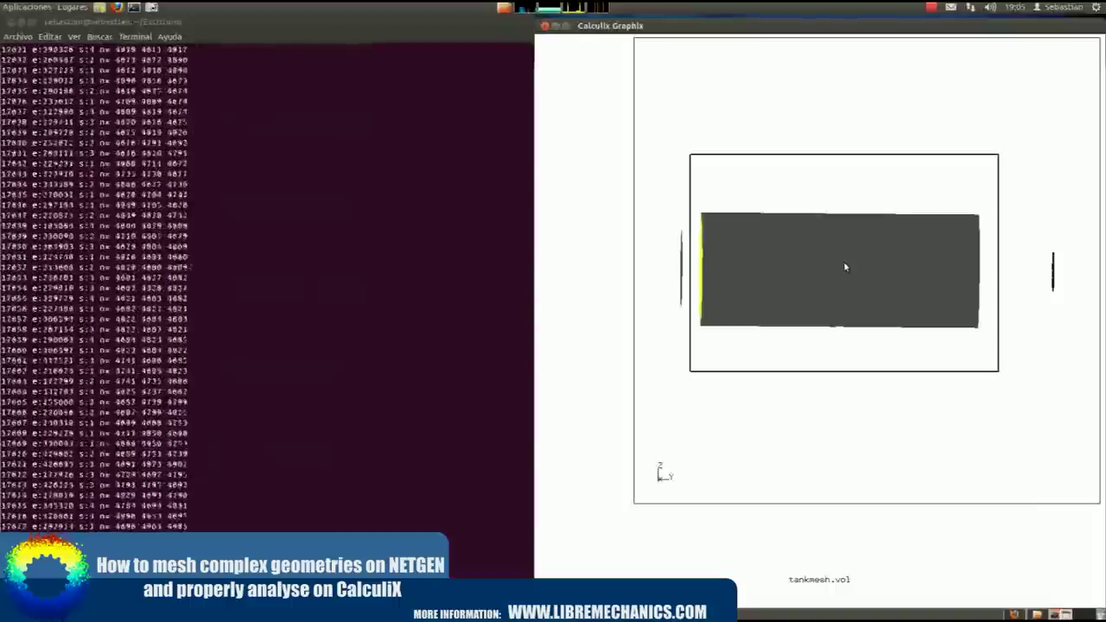
mouse_move(830, 250)
left_mouse_down()
mouse_move(784, 173)
mouse_move(881, 217)
mouse_move(728, 198)
mouse_move(724, 207)
mouse_move(795, 213)
mouse_move(864, 256)
left_mouse_up()
type("send load abq press 100")
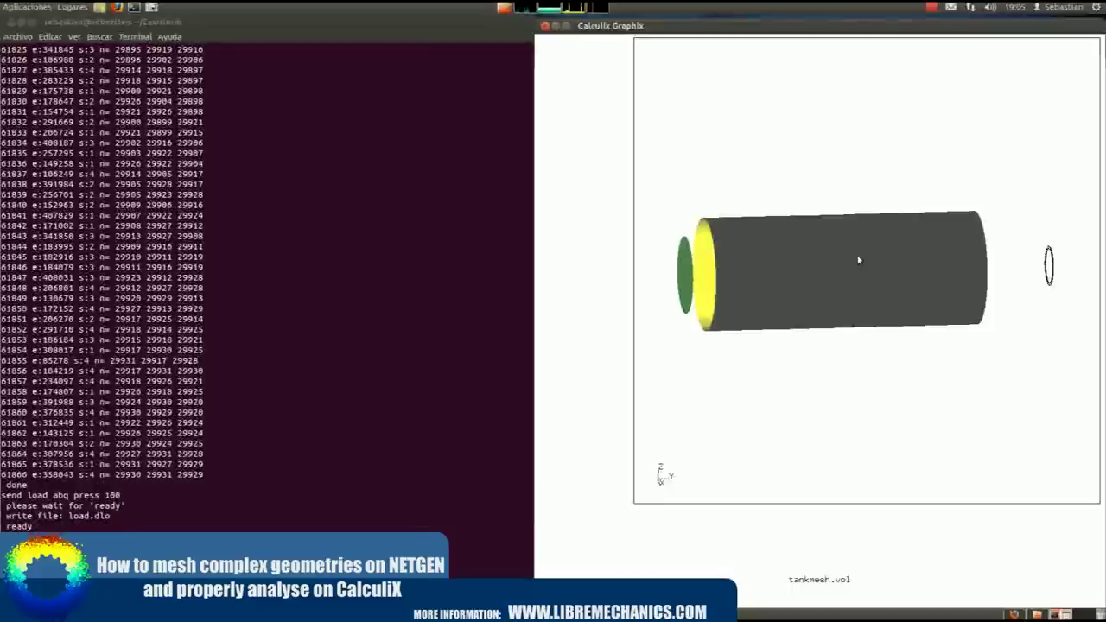
- Close CalculiX GraphiX, check test.inp on the desktop, and return to the terminal
left_click(545, 27)
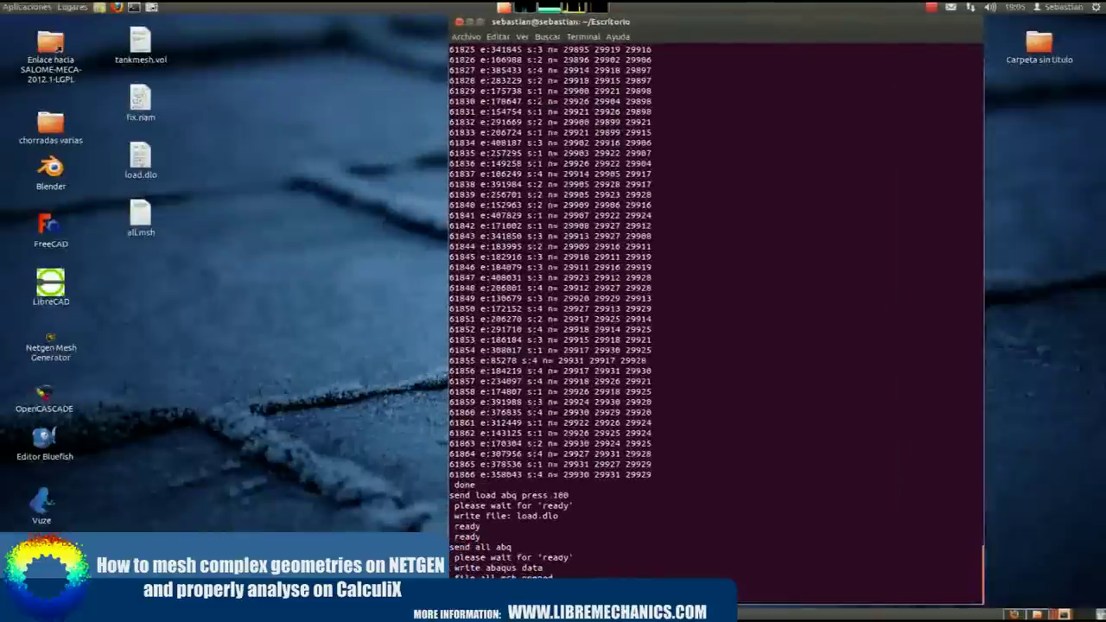
left_click(144, 288)
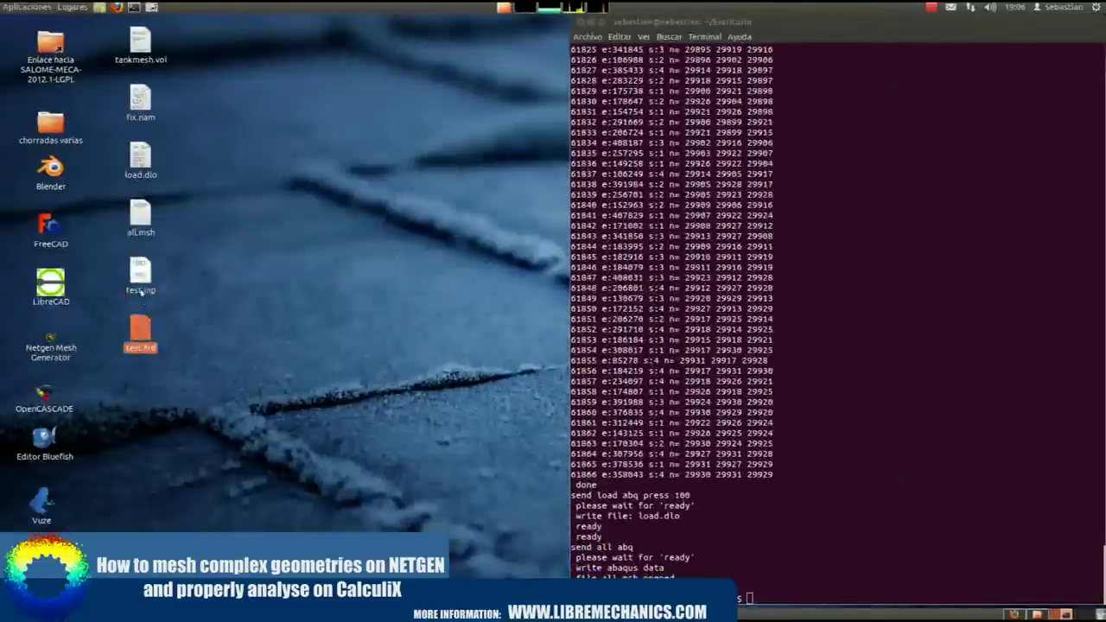
left_click(882, 409)
type("cgx")
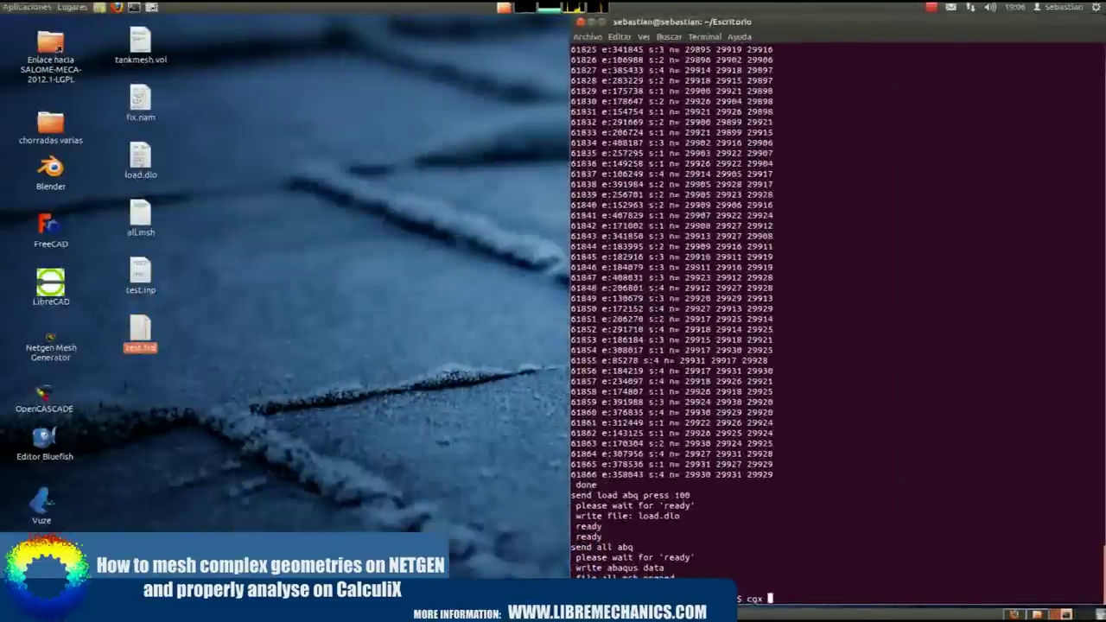
- Open test.frd in CalculiX GraphiX and bring up the DISP displacement dataset
type("t.fr")
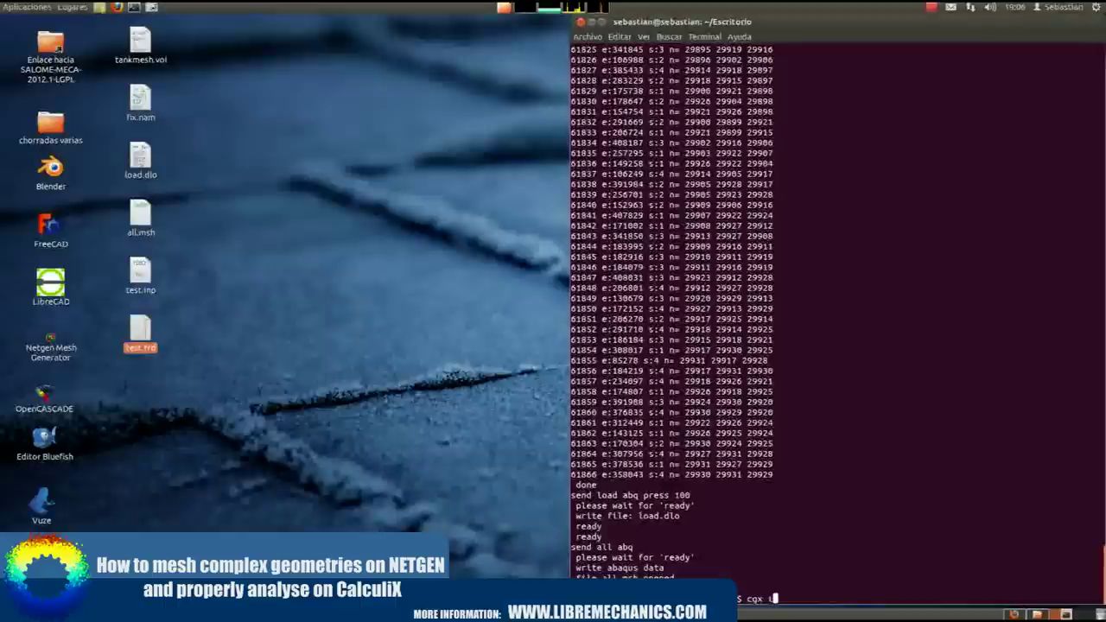
type("d")
key("Return")
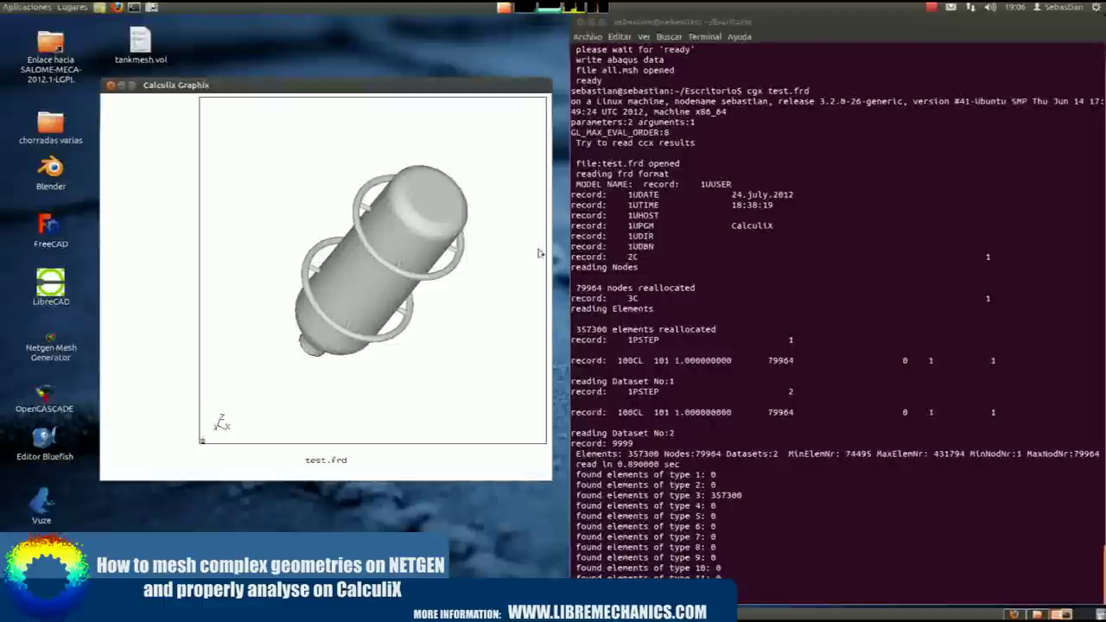
left_click_drag(330, 295, 403, 271)
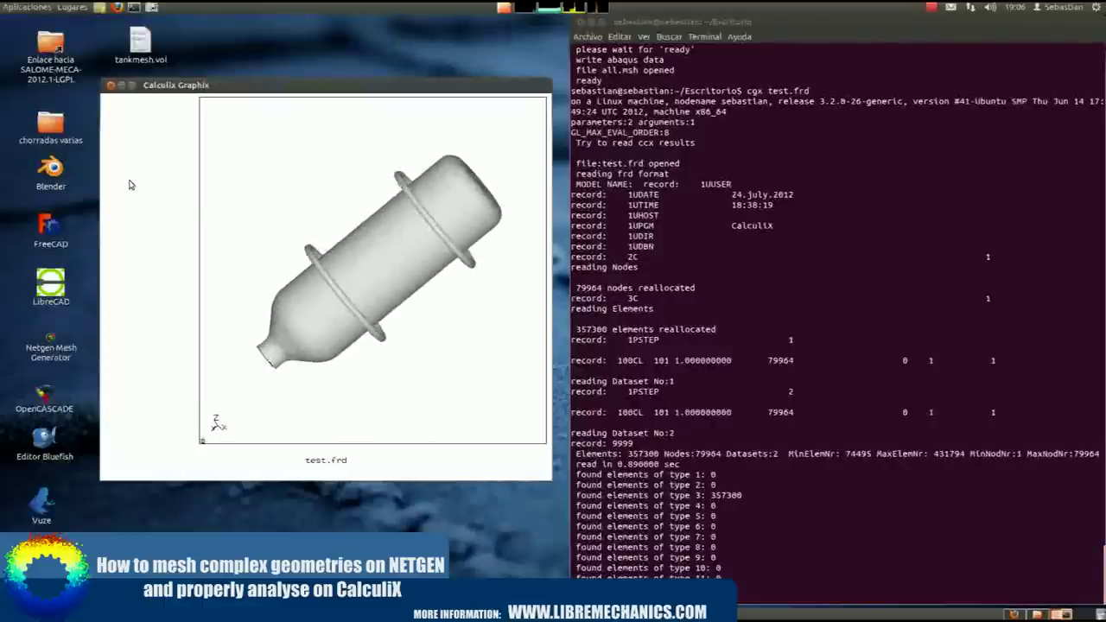
left_click_drag(129, 184, 259, 194)
mouse_move(167, 184)
left_mouse_down()
mouse_move(380, 210)
mouse_move(386, 226)
left_mouse_up()
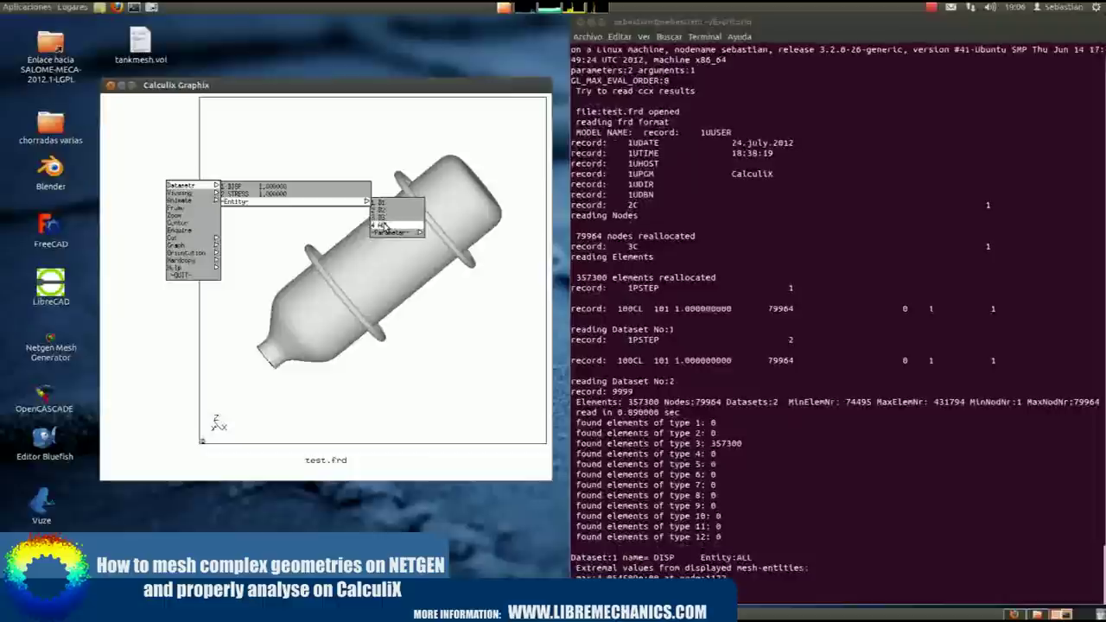
- Colour the tank by von Mises stress from the STRESS dataset
left_click_drag(243, 312, 350, 231)
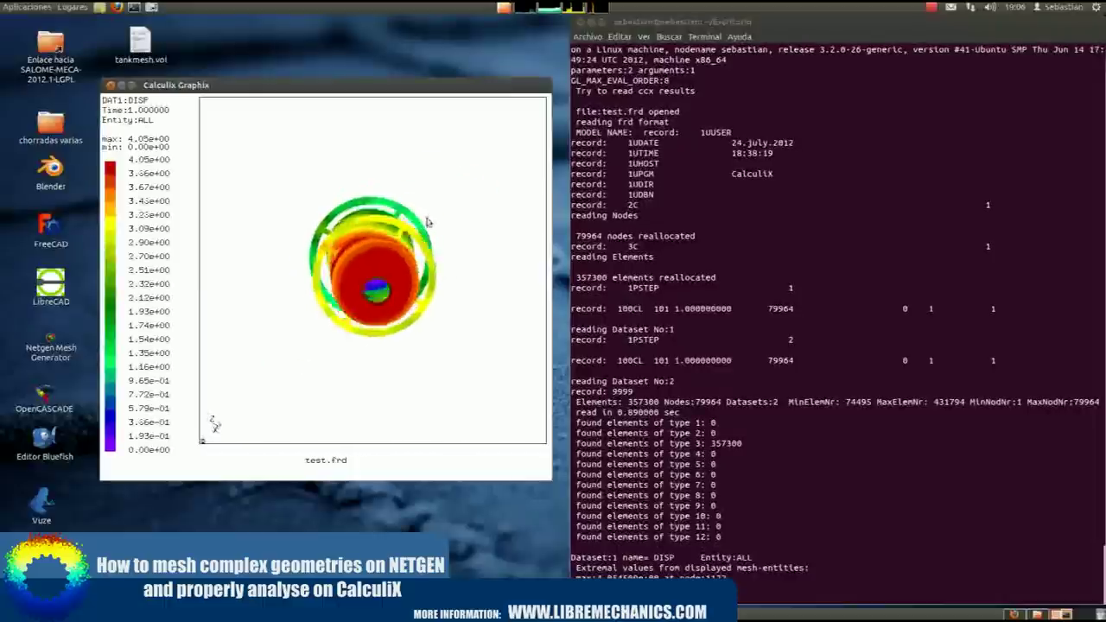
mouse_move(350, 231)
left_mouse_down()
mouse_move(435, 213)
mouse_move(354, 120)
mouse_move(371, 284)
mouse_move(225, 259)
left_mouse_up()
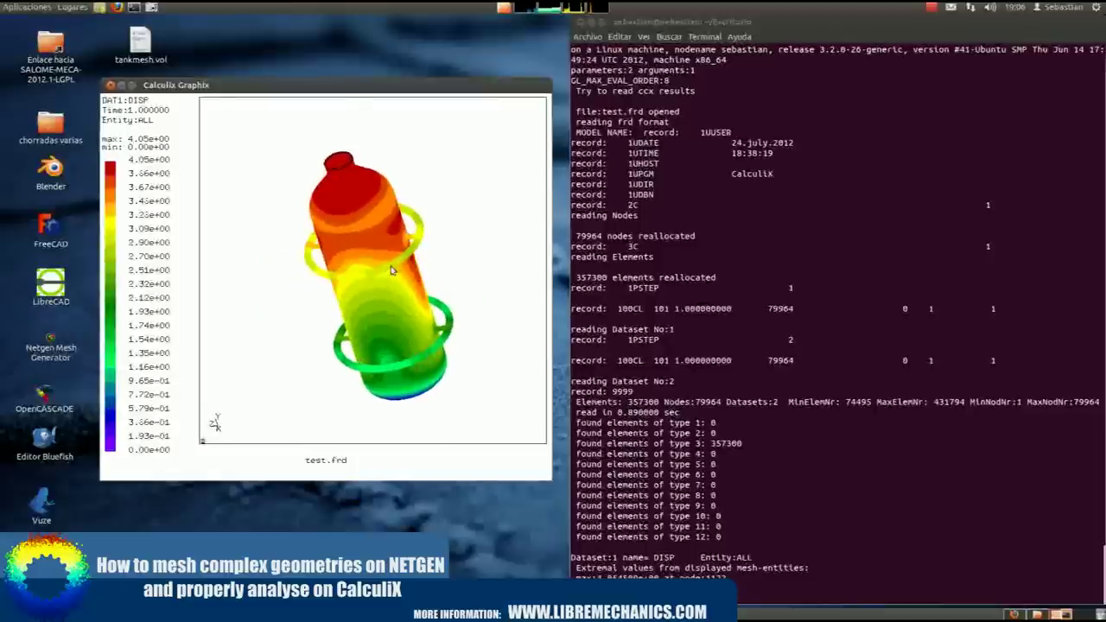
left_click(175, 250)
left_click(154, 216)
mouse_move(280, 234)
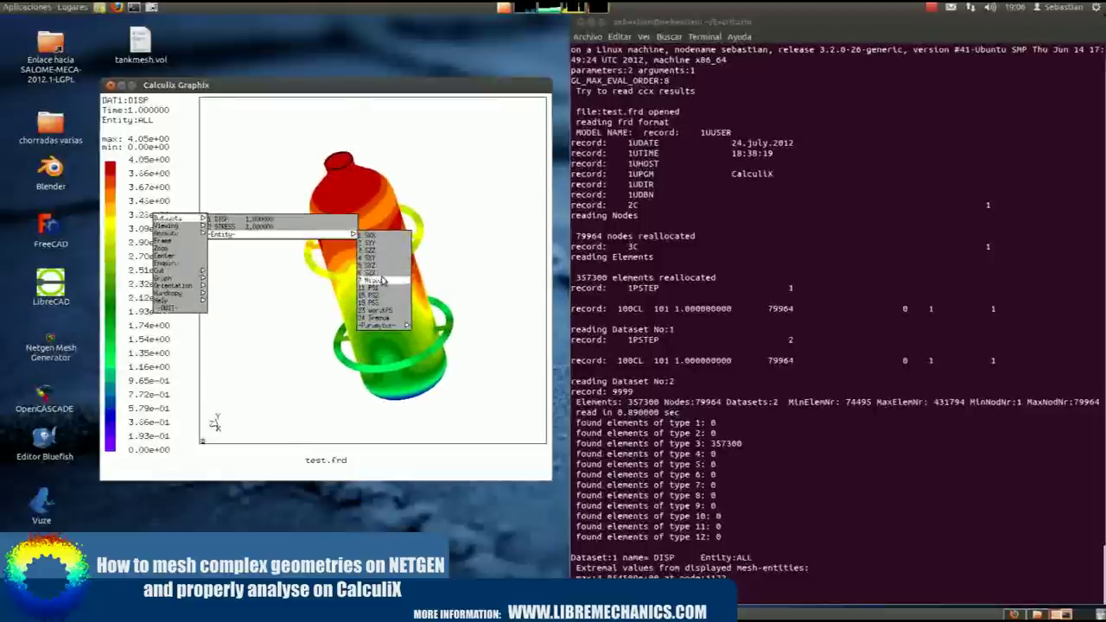
left_click(383, 280)
mouse_move(341, 190)
left_mouse_down()
mouse_move(439, 349)
mouse_move(303, 320)
mouse_move(443, 287)
left_mouse_up()
- Switch the plot to total displacement (DISP, ALL), ranging 0 to 4.05
left_click_drag(172, 237, 259, 237)
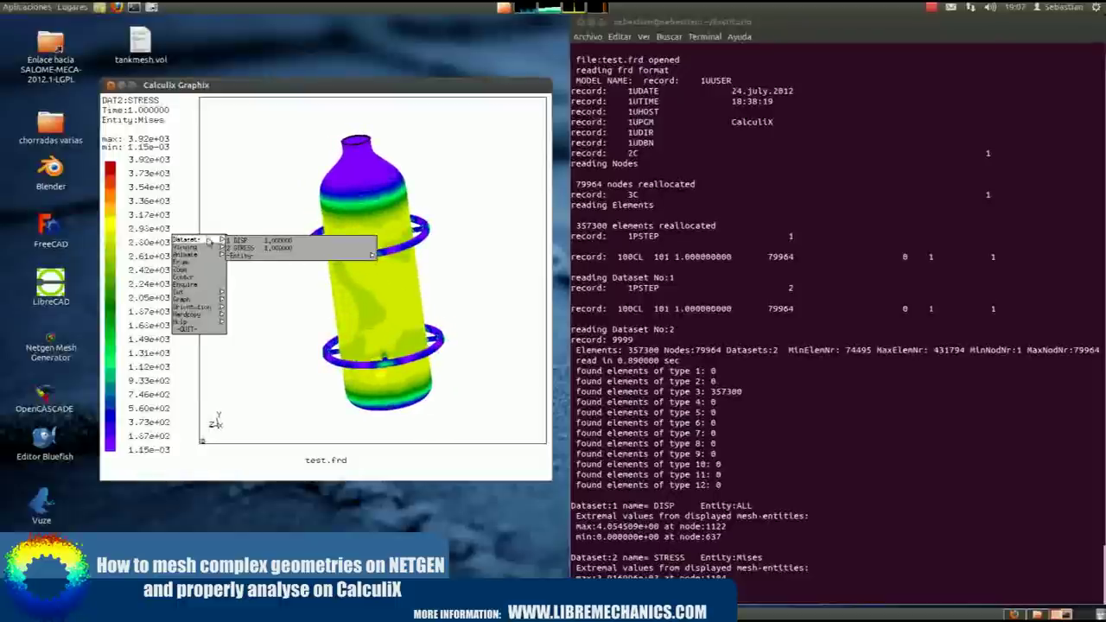
left_click_drag(156, 223, 277, 239)
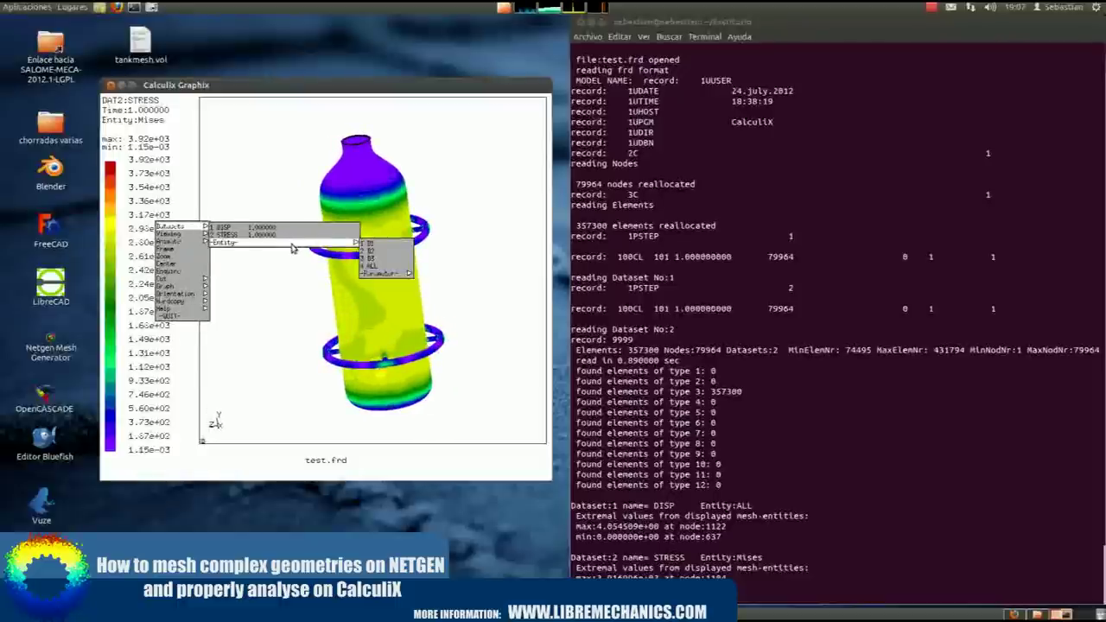
left_click_drag(372, 266, 372, 267)
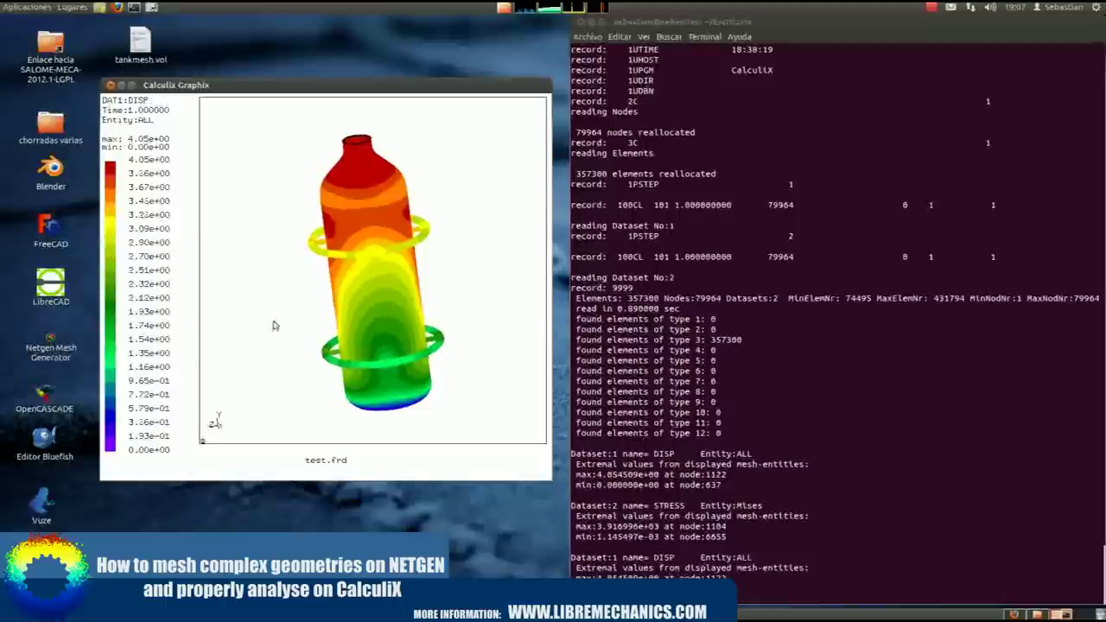
left_click_drag(170, 304, 201, 310)
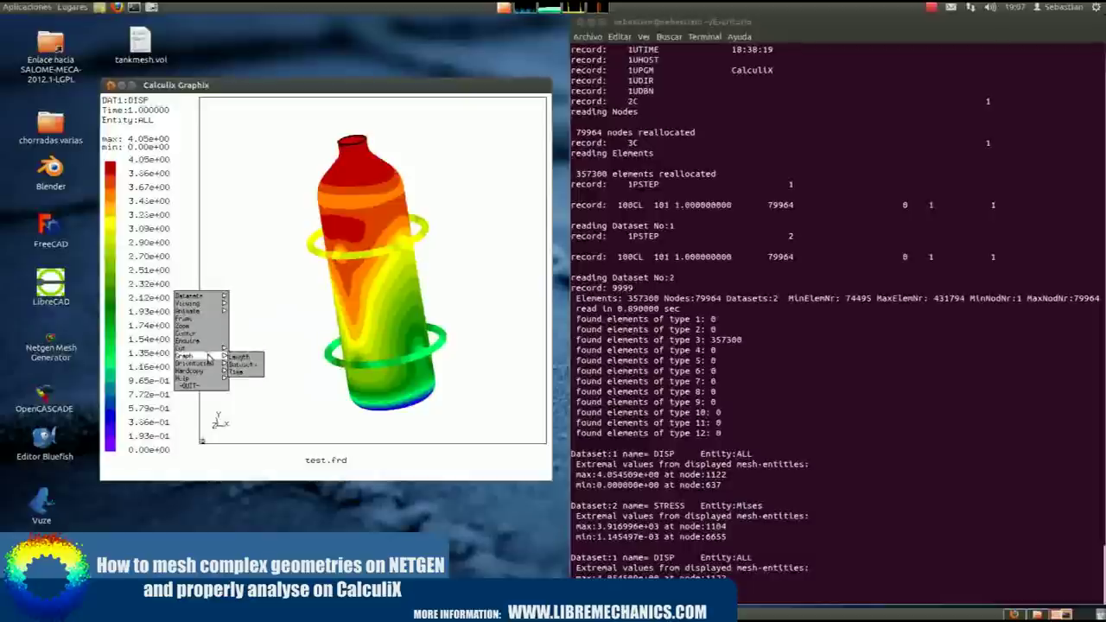
mouse_move(189, 311)
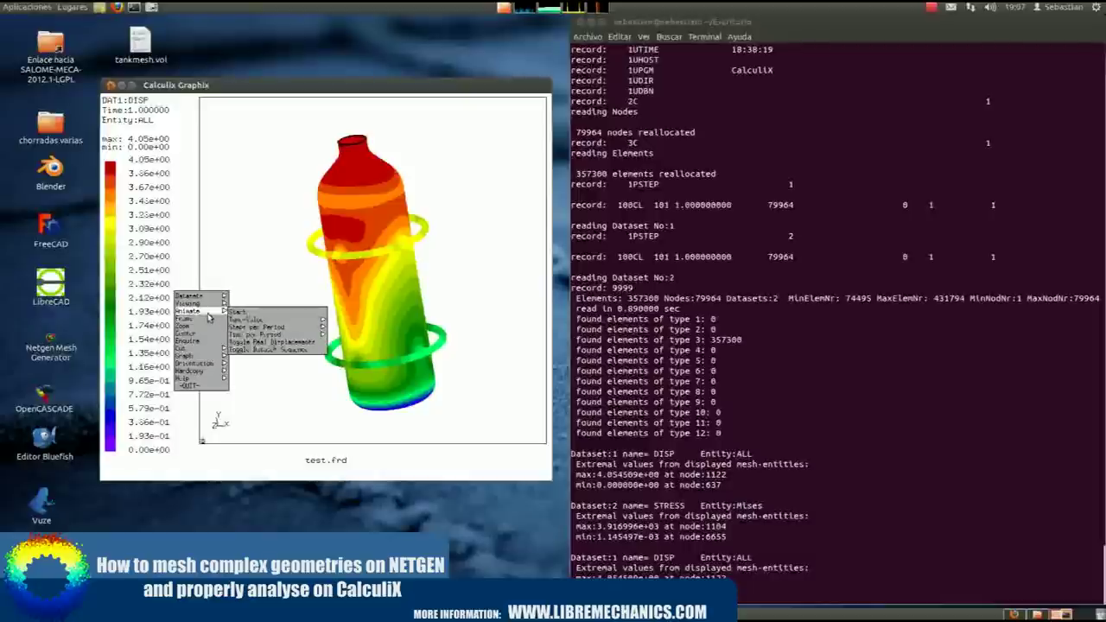
- Start the displacement animation and rotate the animated tank
left_click(265, 312)
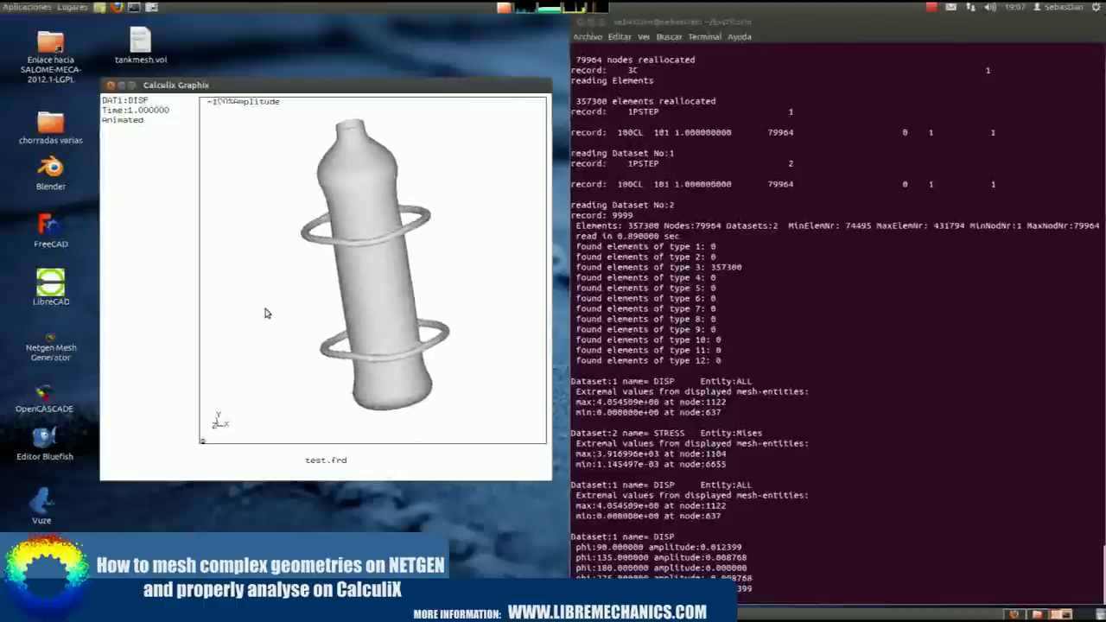
left_click_drag(266, 314, 327, 337)
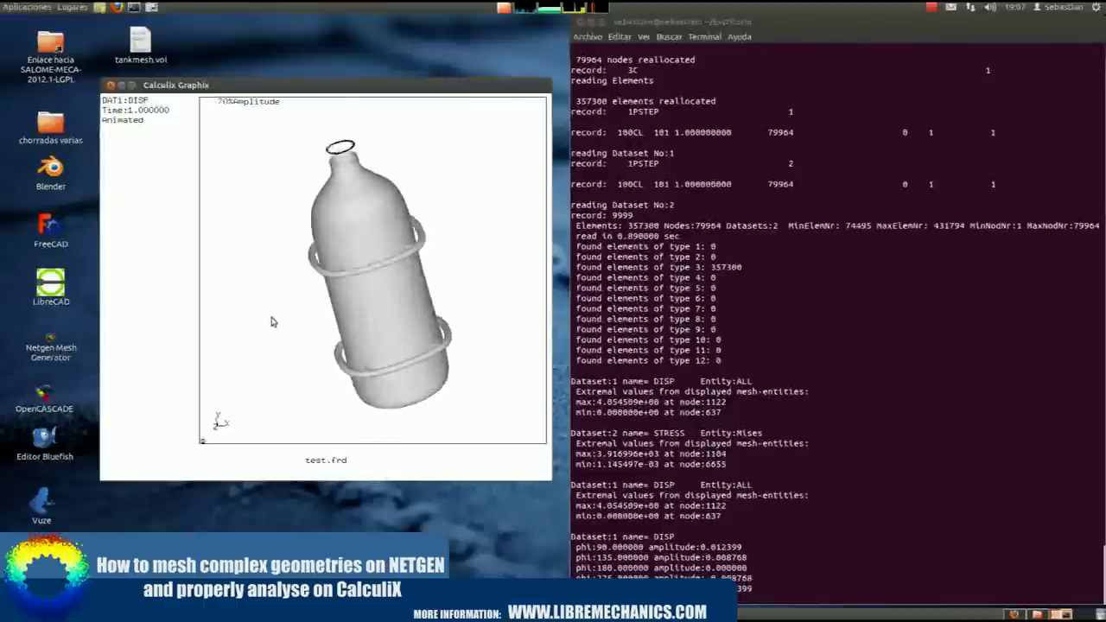